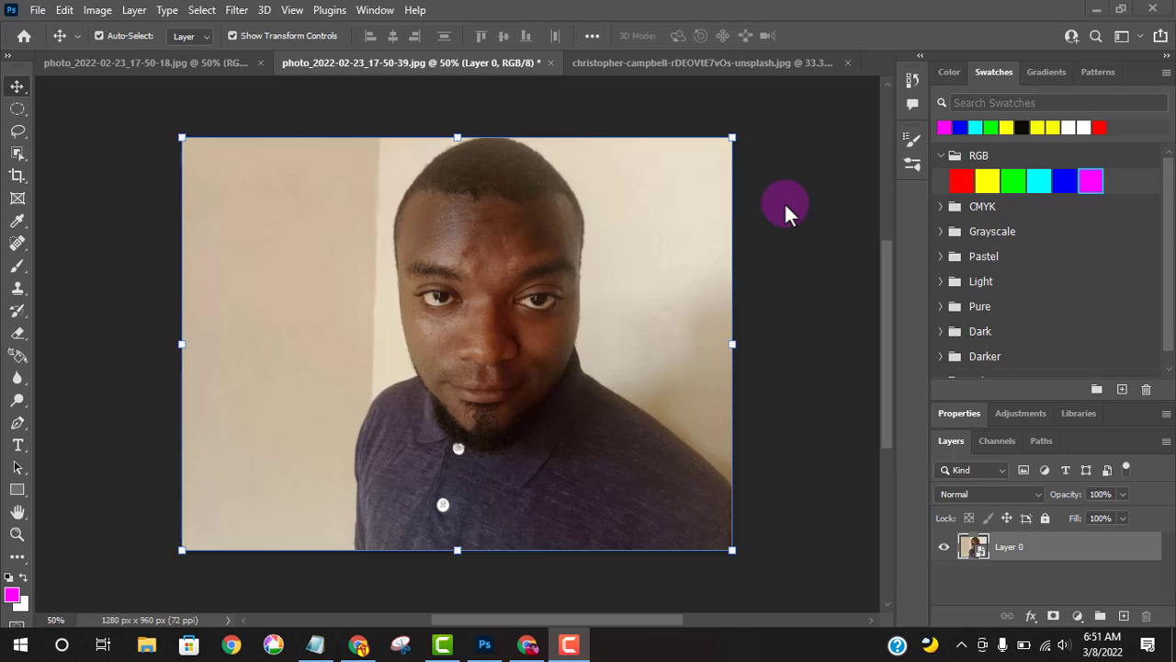
Step: Add a Brightness/Contrast adjustment layer above Layer 0 and raise its brightness and contrast
left_click(786, 208)
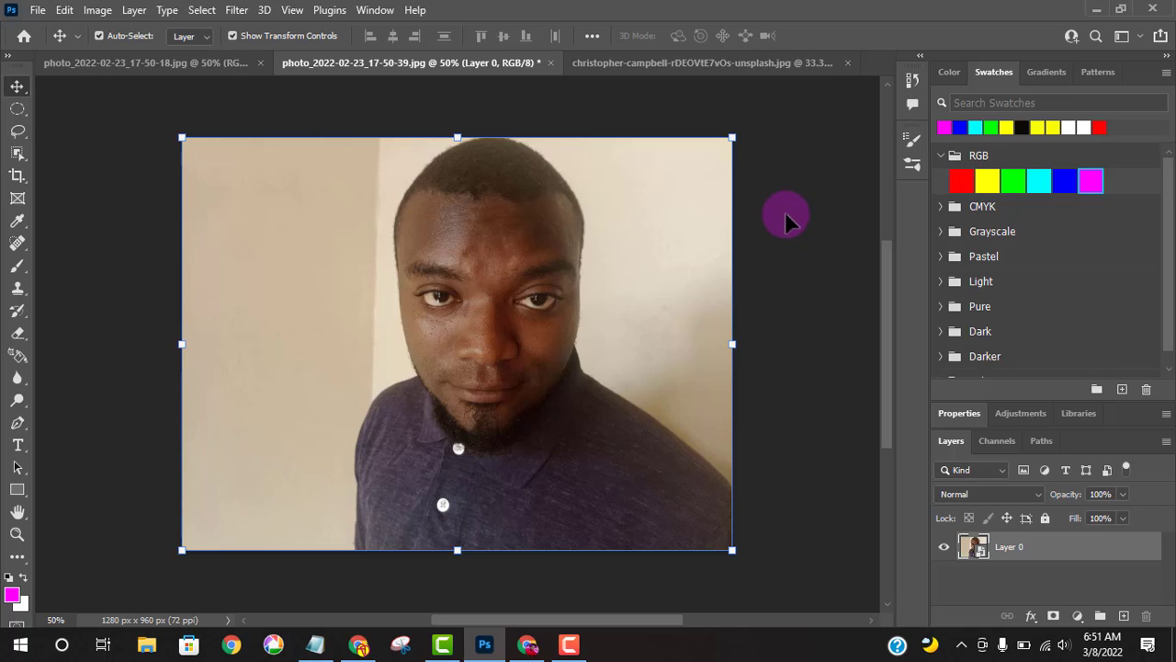
left_click(794, 341)
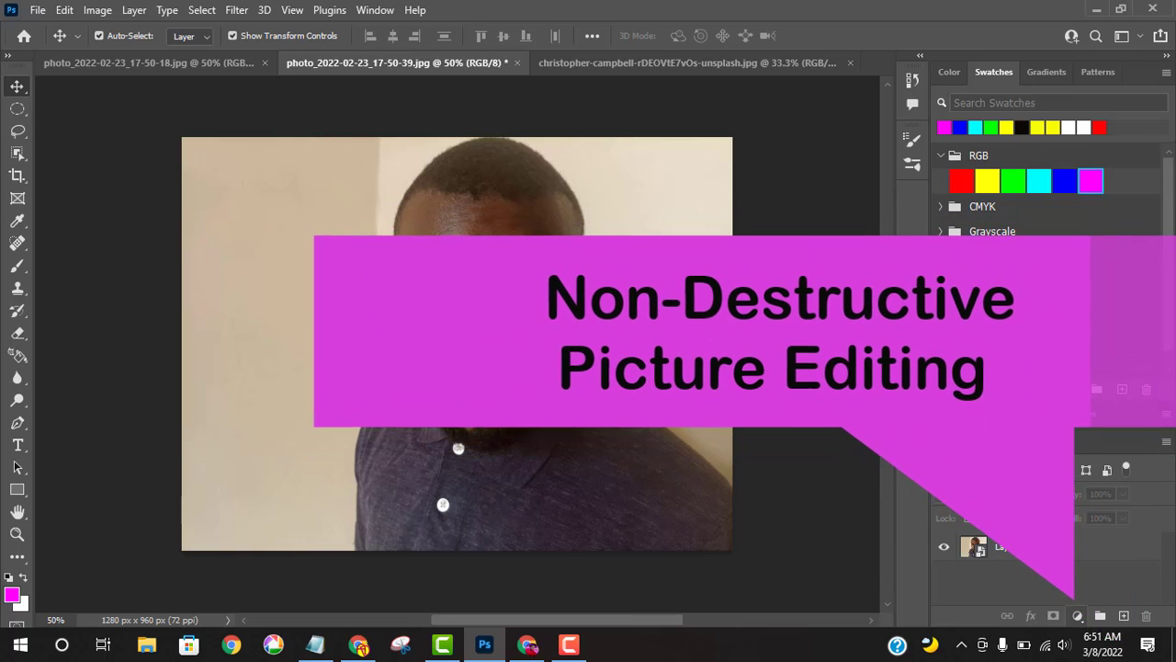
left_click(1079, 616)
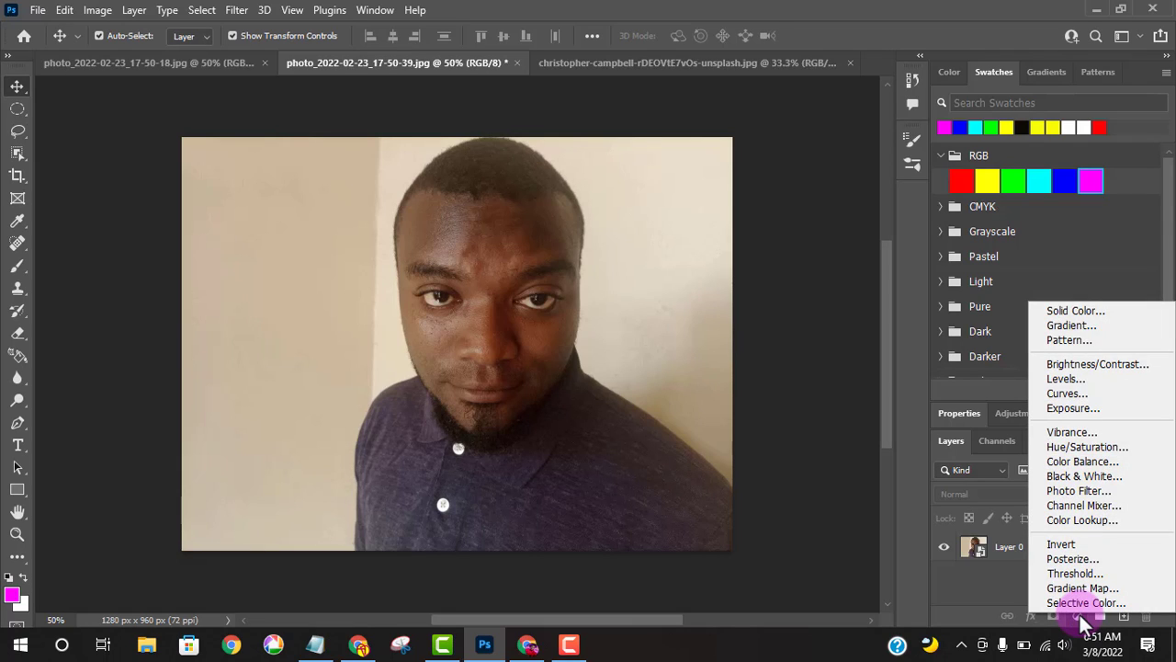
left_click(1068, 368)
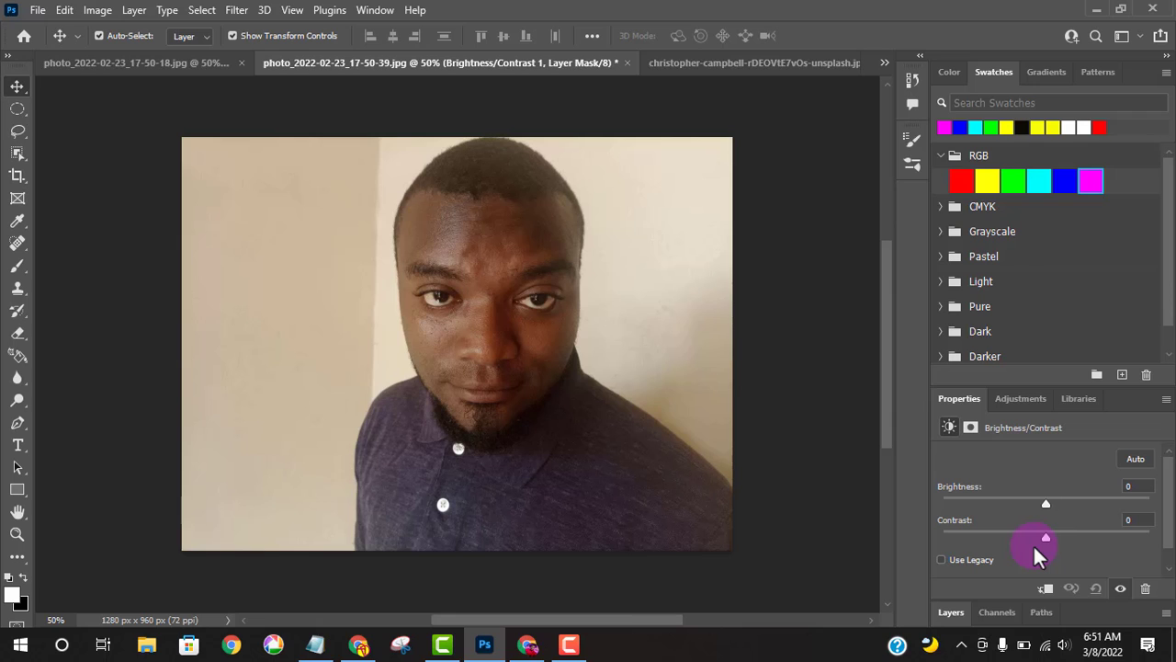
left_click_drag(1047, 504, 1078, 508)
left_click(1086, 535)
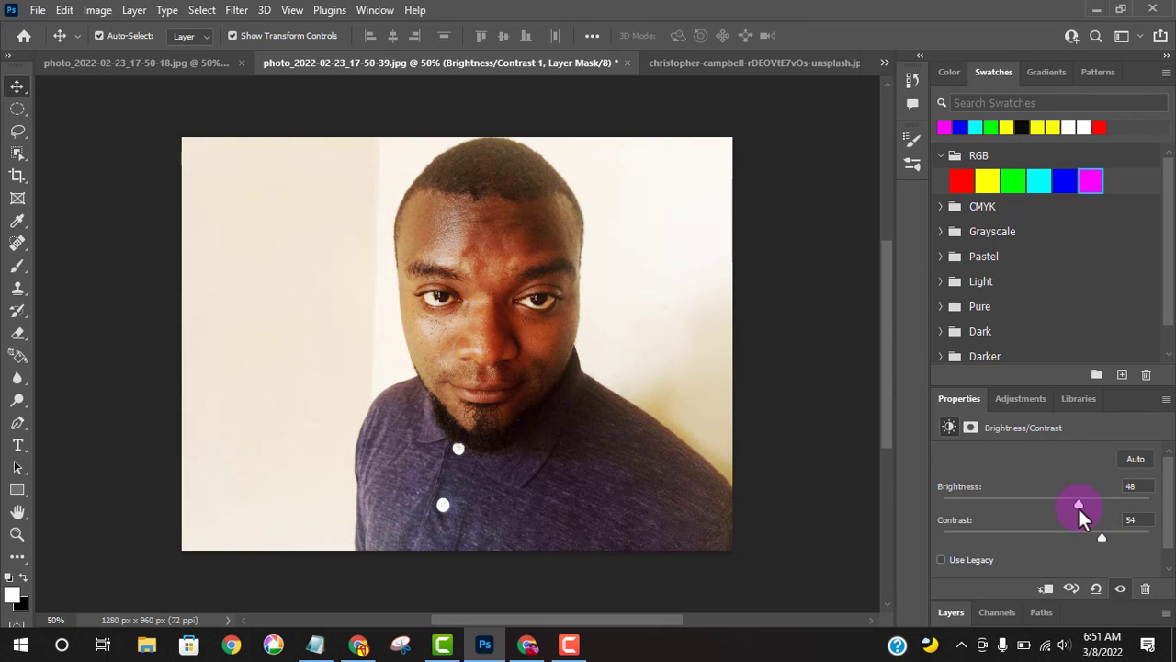
Step: Reopen Brightness/Contrast 1 and fine-tune brightness to 48 with contrast at 54
left_click(953, 612)
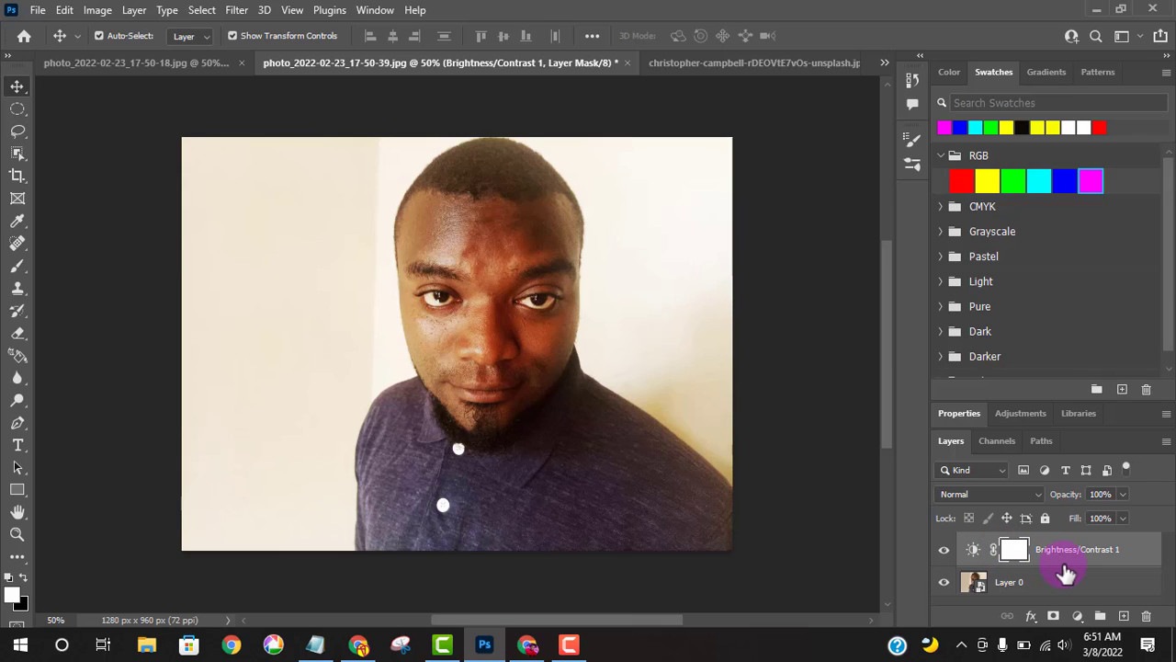
double_click(975, 551)
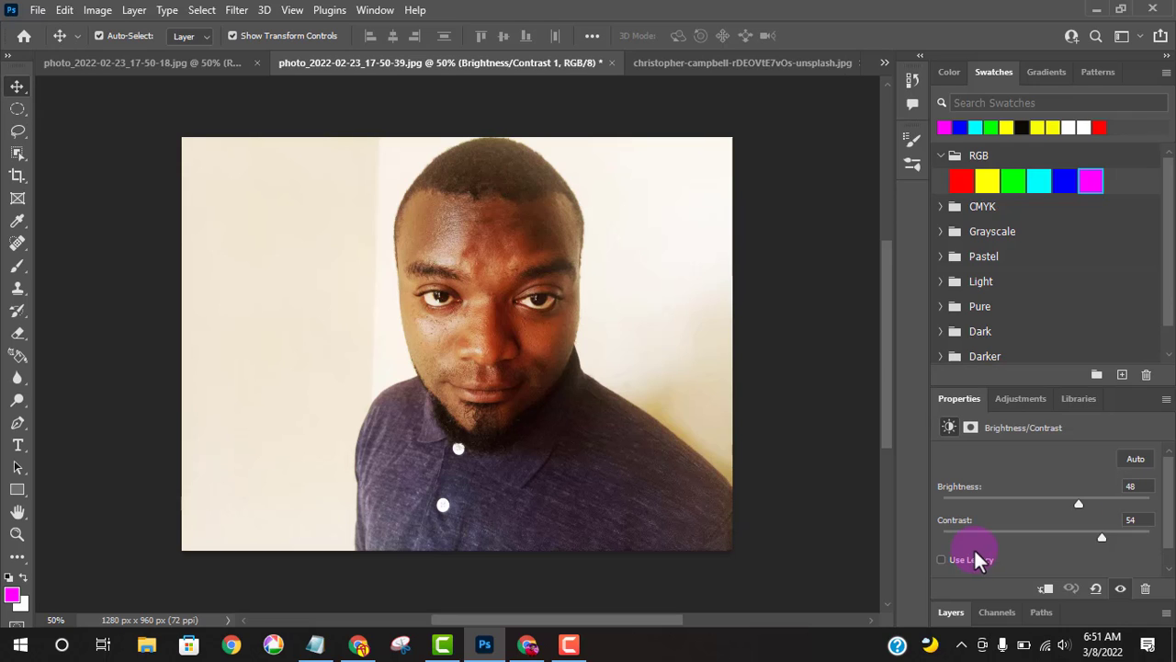
mouse_move(1079, 507)
left_mouse_down()
mouse_move(1050, 507)
mouse_move(1077, 507)
left_mouse_up()
Step: Browse the File and Image menus looking for adjustment commands
left_click(949, 613)
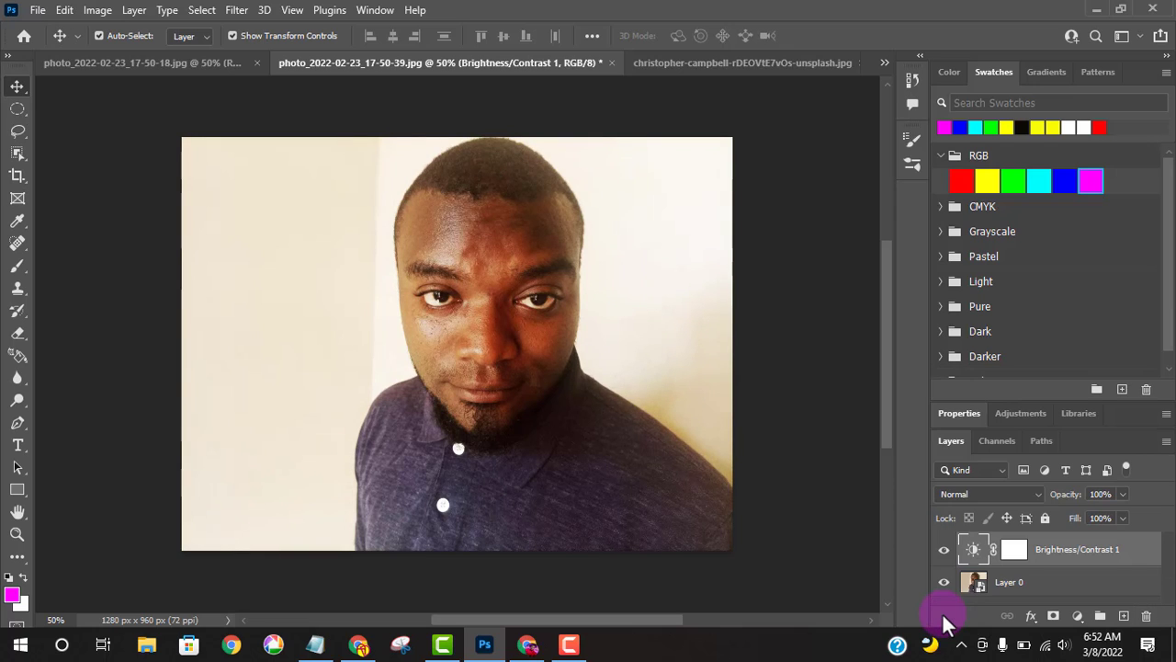
key("alt+f")
key("Right")
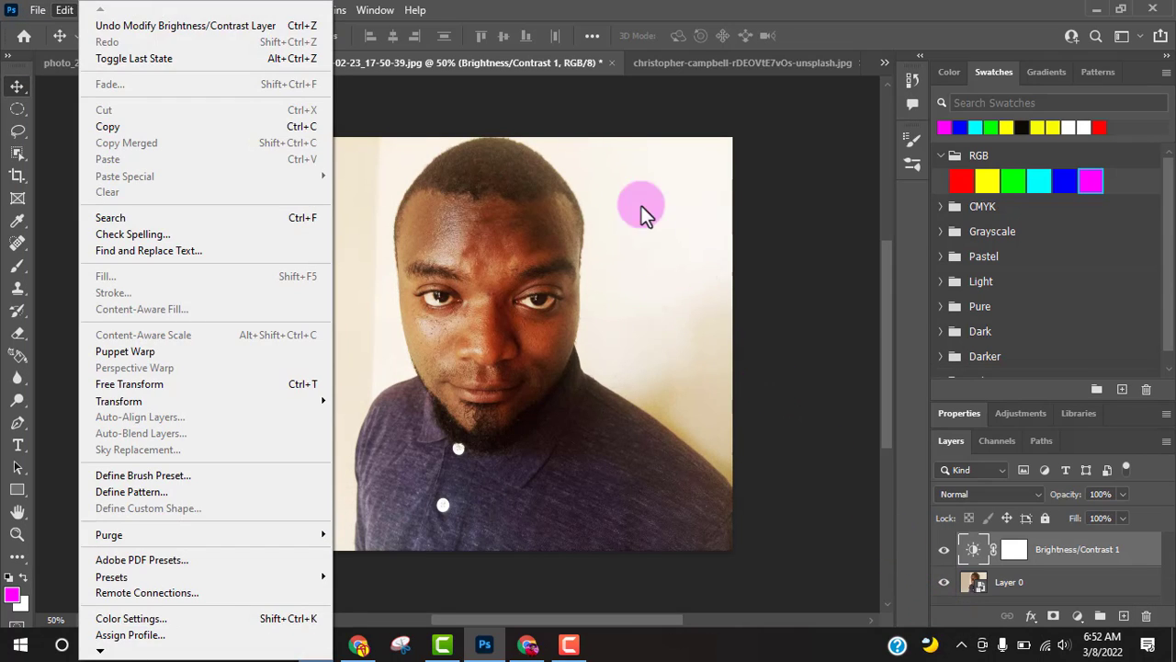
key("Left")
key("Left")
key("Escape")
left_click(99, 11)
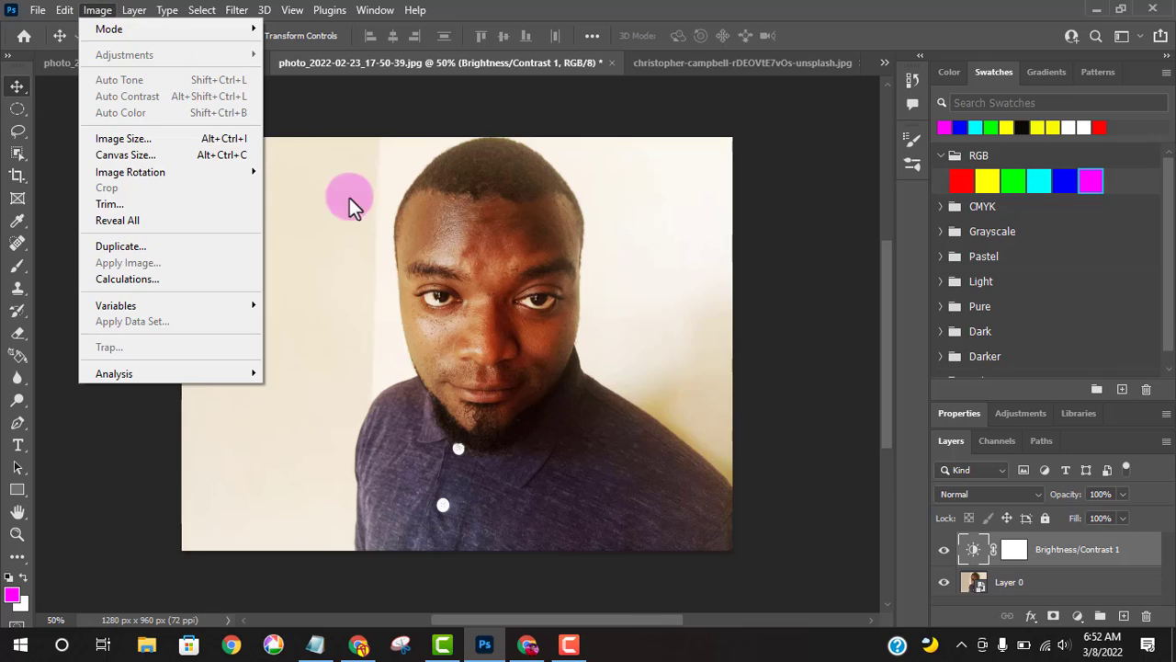
left_click(413, 244)
Step: Select Layer 0 and open Image > Adjustments > Brightness/Contrast, then cancel it
left_click(986, 591)
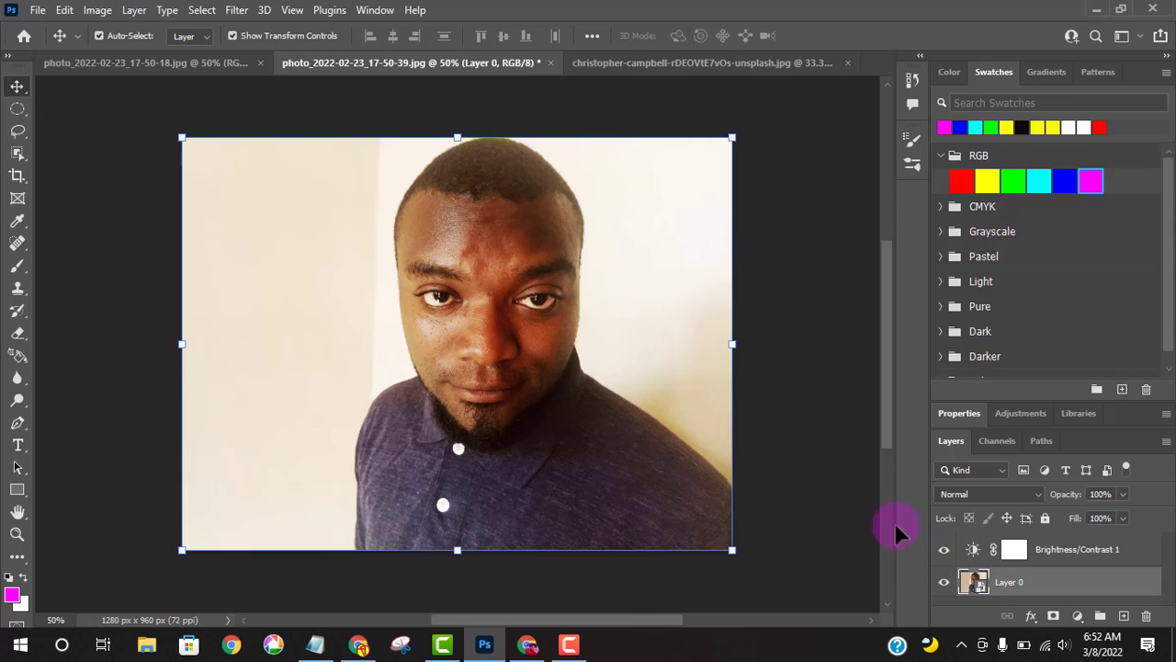
left_click(96, 11)
key("Down")
key("Down")
key("Right")
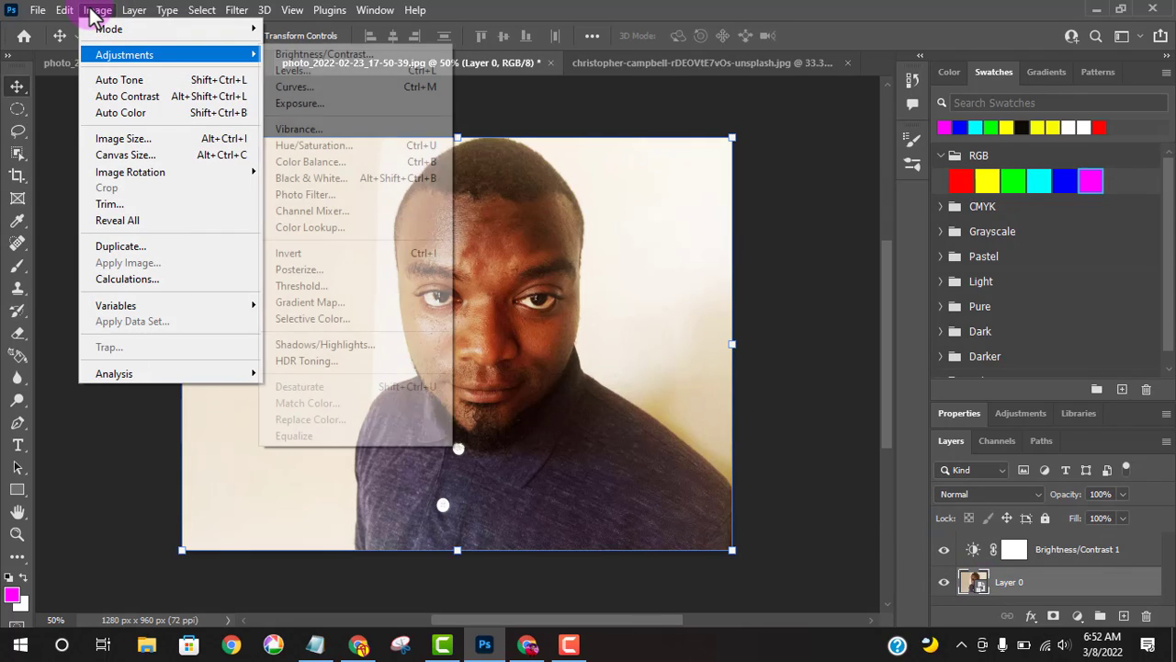
key("Down")
key("Up")
left_click(367, 59)
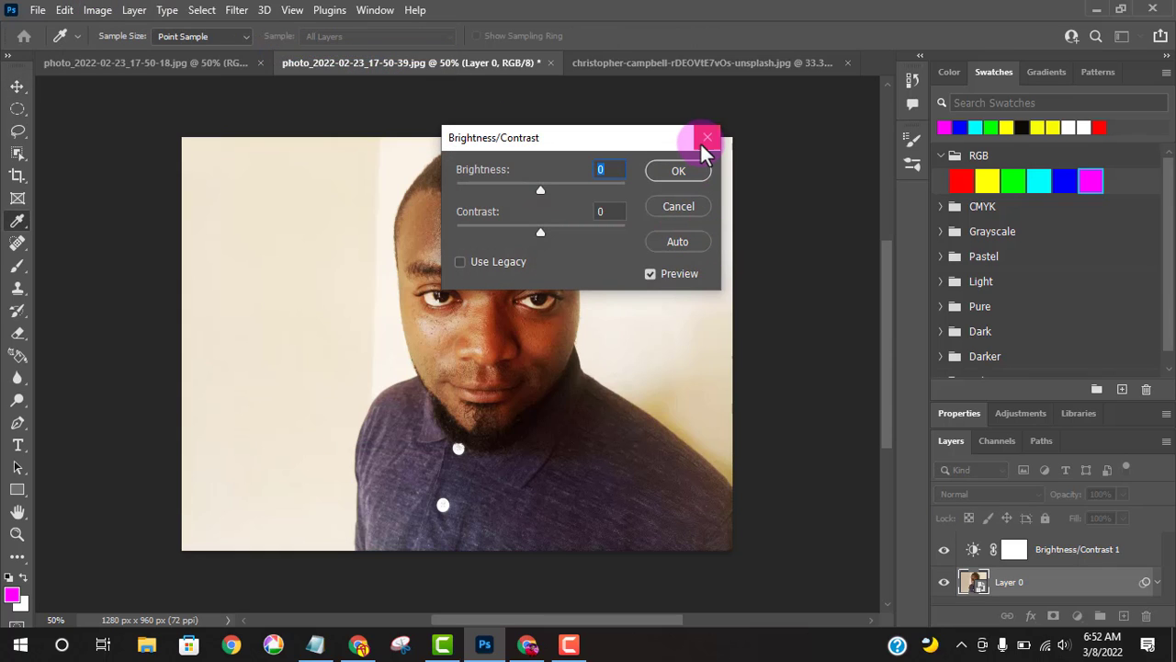
left_click(702, 143)
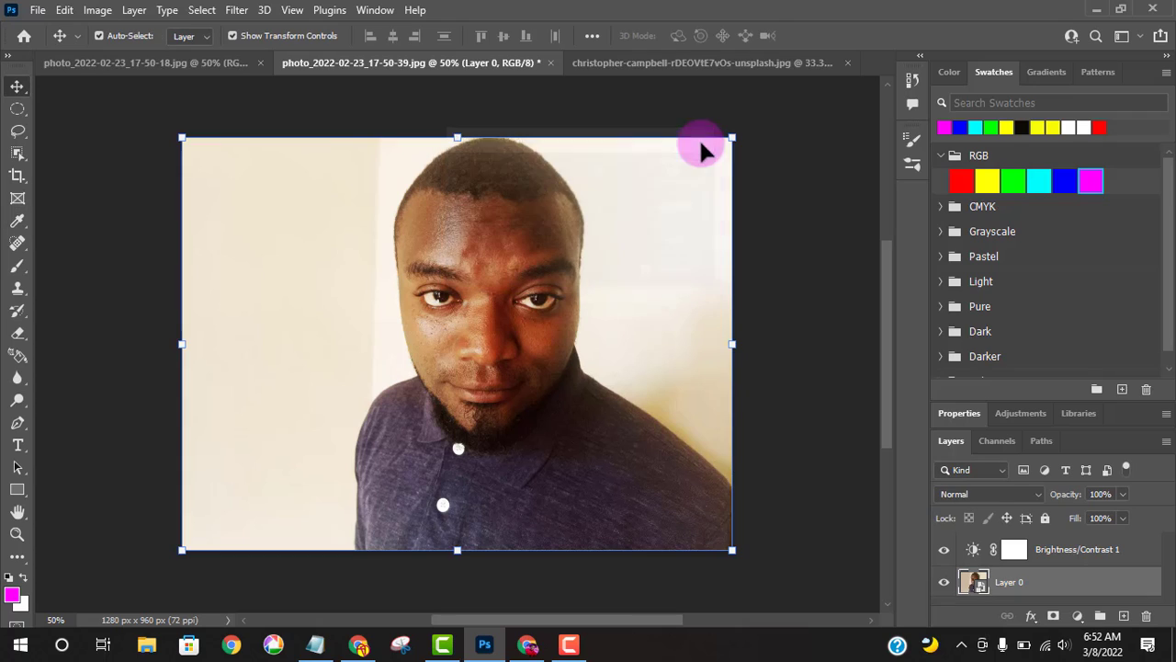
Step: Reselect Layer 0 and undo back to the unedited portrait
left_click(837, 338)
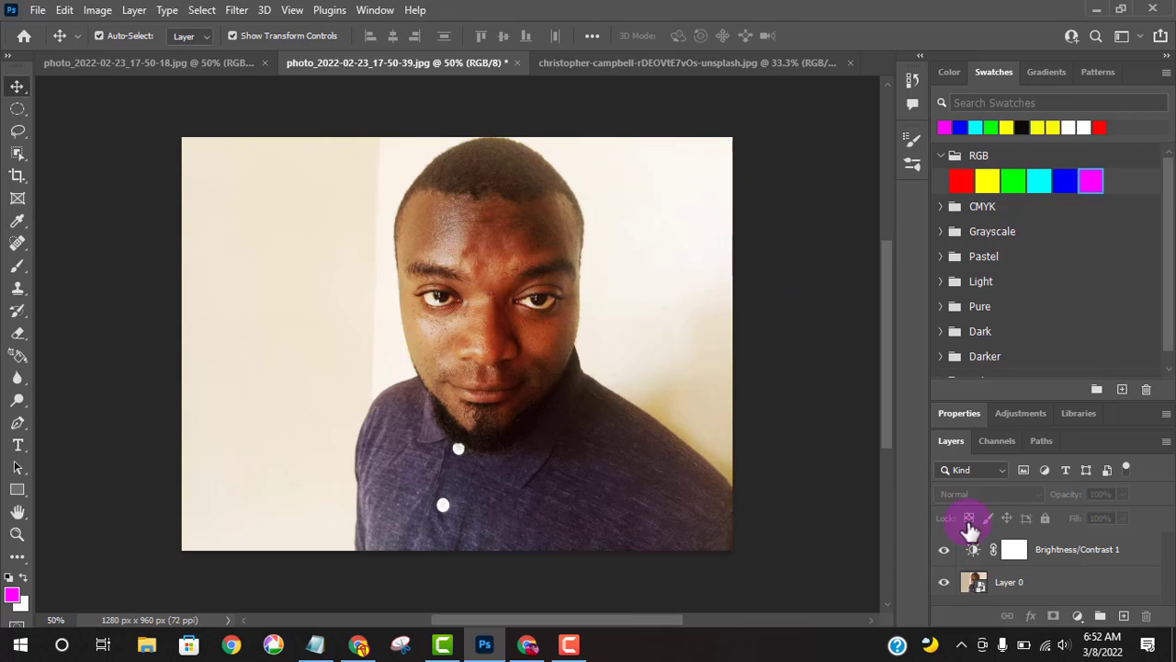
left_click(1014, 593)
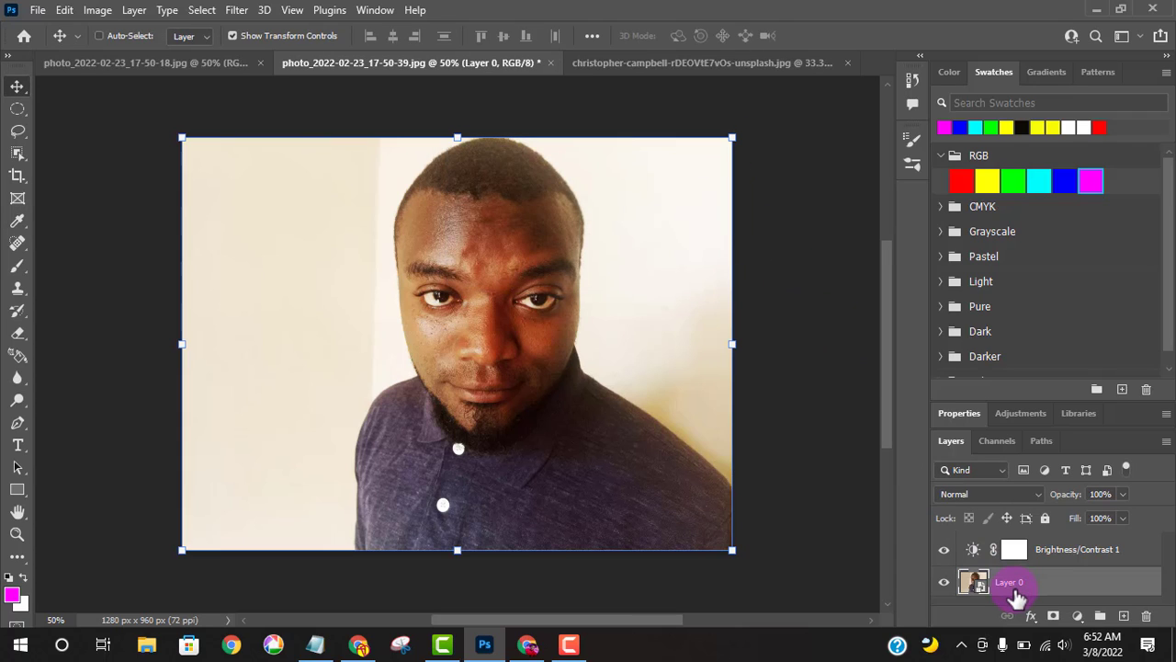
key("ctrl+z")
key("ctrl+z")
key("ctrl+z")
key("ctrl+shift+z")
key("ctrl+shift+z")
key("ctrl+shift+z")
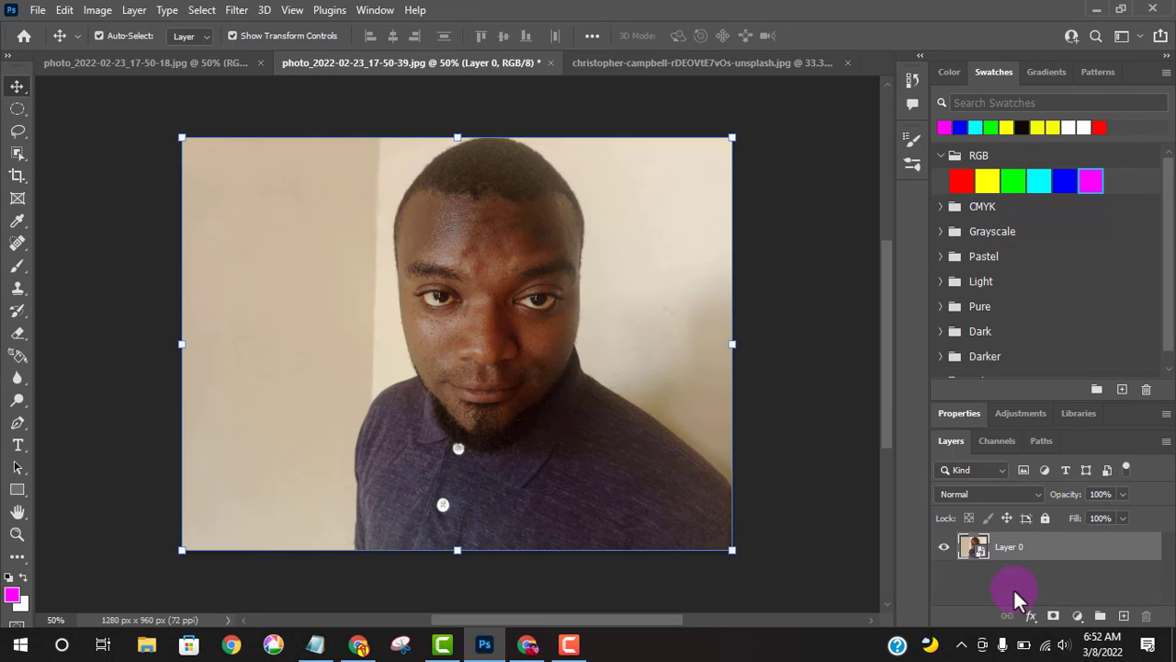
Step: Add a Levels adjustment layer and drag its midtone, white and black (25) input sliders
left_click(1077, 615)
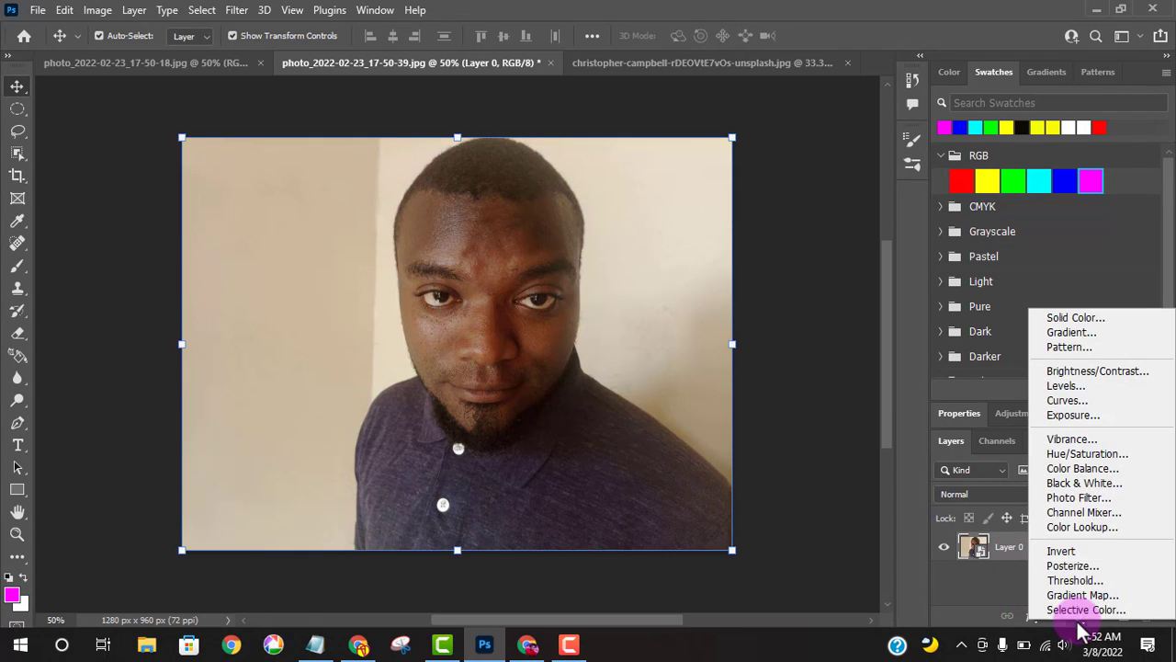
left_click(1069, 387)
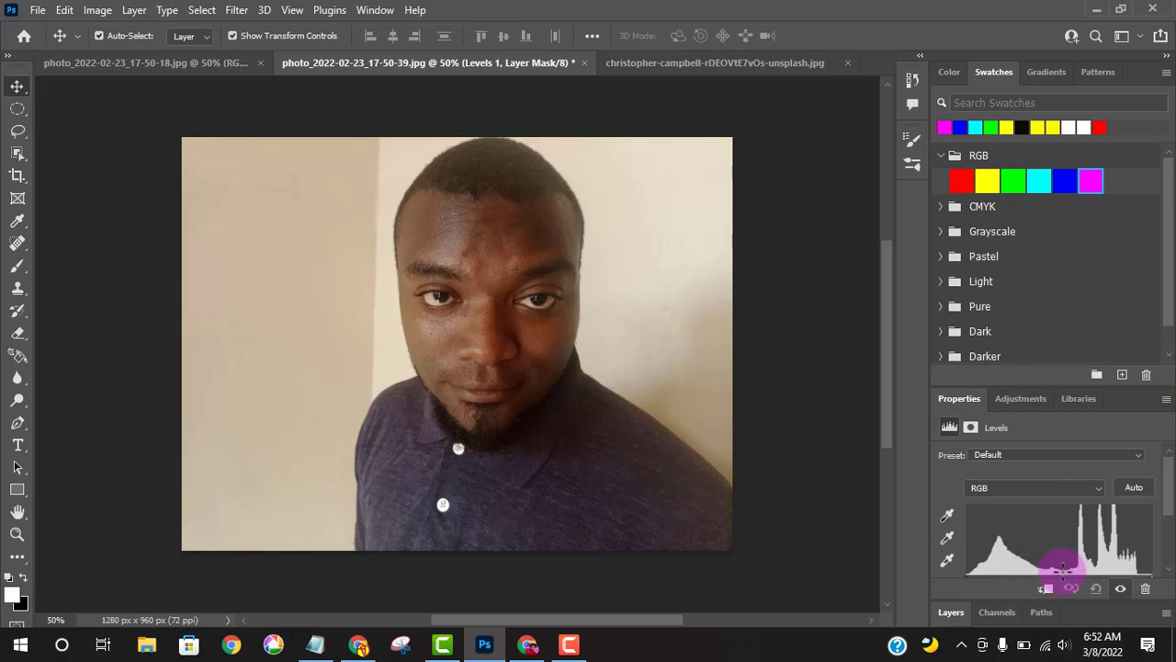
scroll(1062, 567, "down", 3)
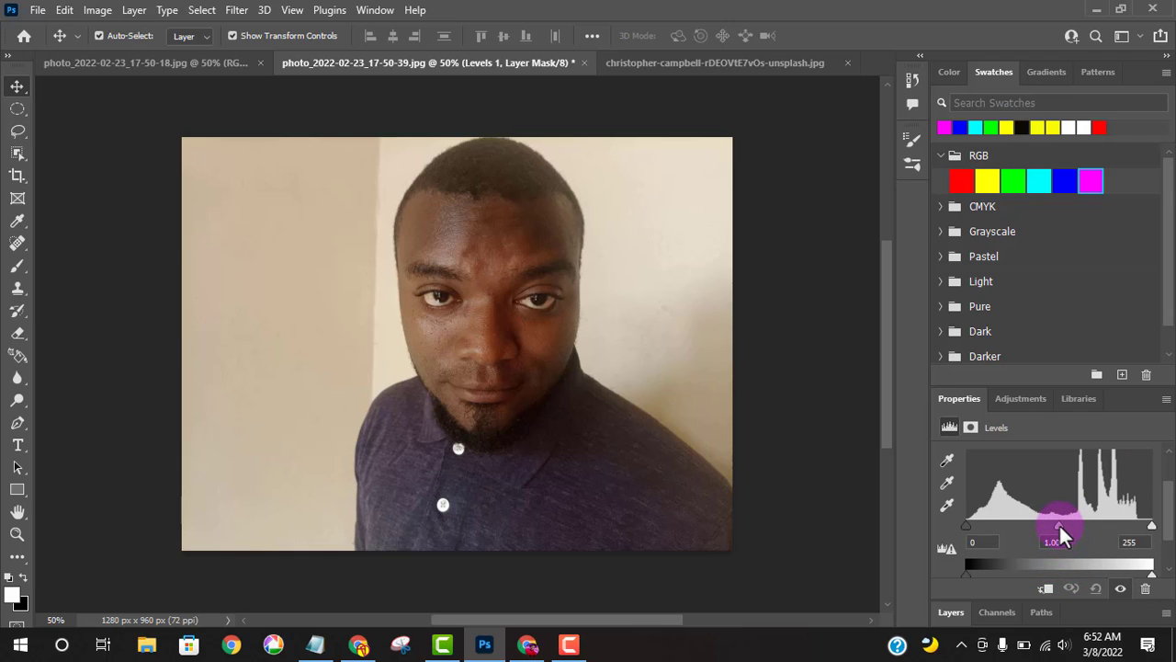
mouse_move(1058, 523)
left_mouse_down()
mouse_move(1035, 527)
mouse_move(1076, 524)
left_mouse_up()
left_click_drag(1152, 525, 1043, 525)
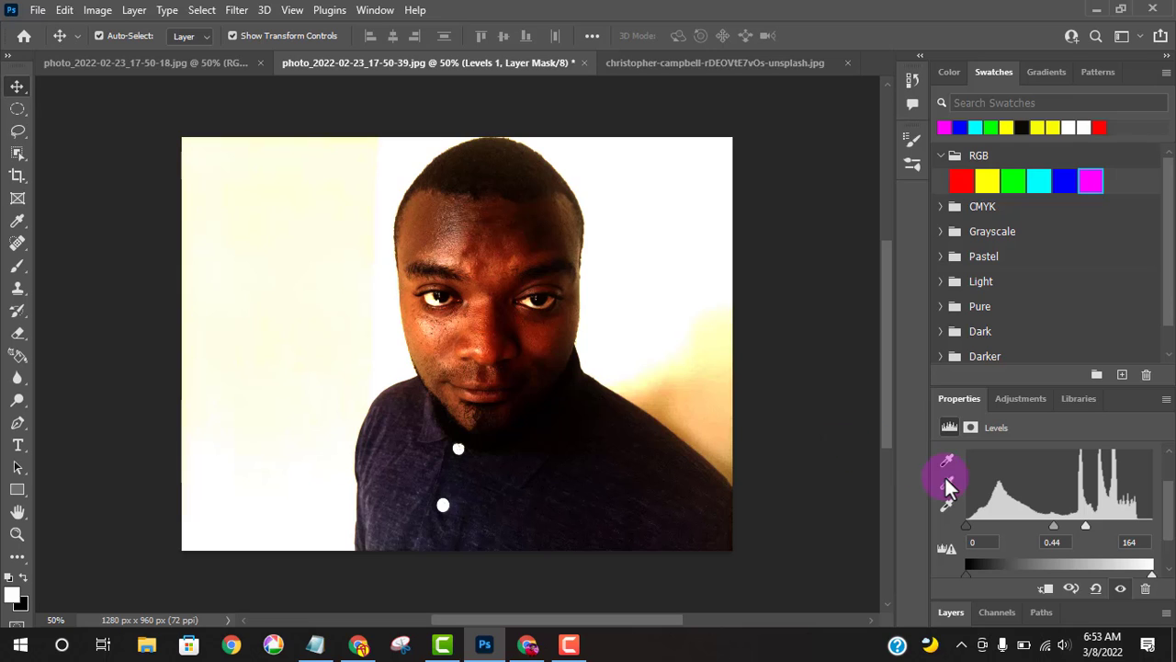
mouse_move(1053, 521)
left_mouse_down()
mouse_move(1026, 523)
mouse_move(1042, 520)
left_mouse_up()
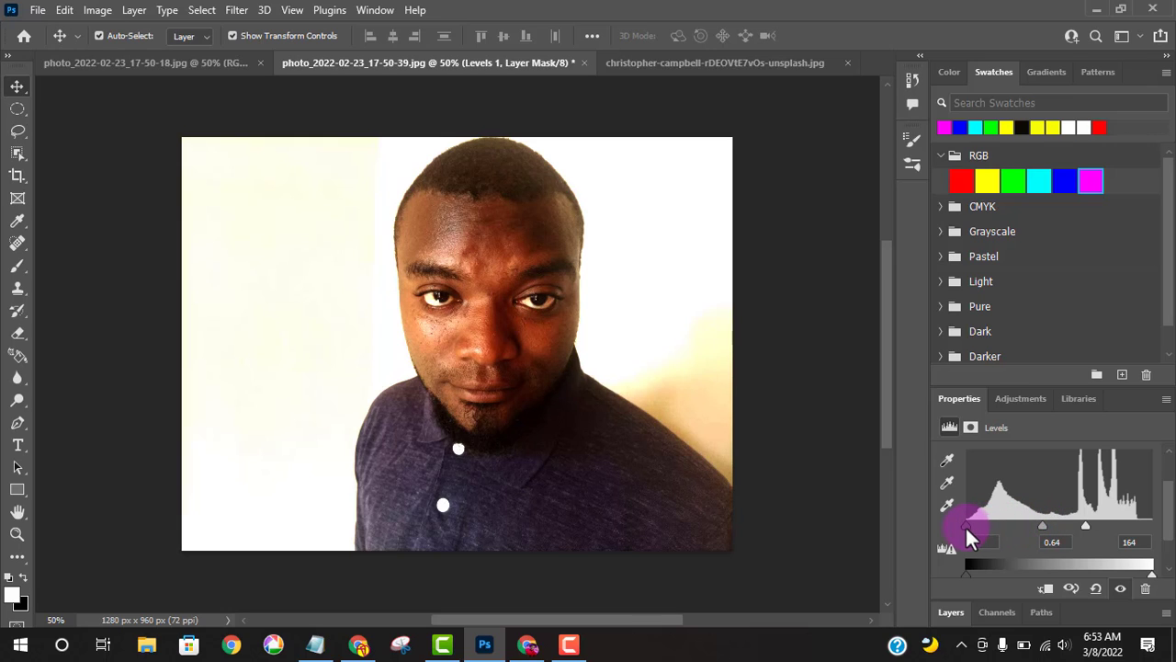
left_click_drag(967, 526, 984, 531)
Step: Try the output levels, restore output white to 255, and settle input levels at 25/0.64/161
scroll(983, 533, "down", 2)
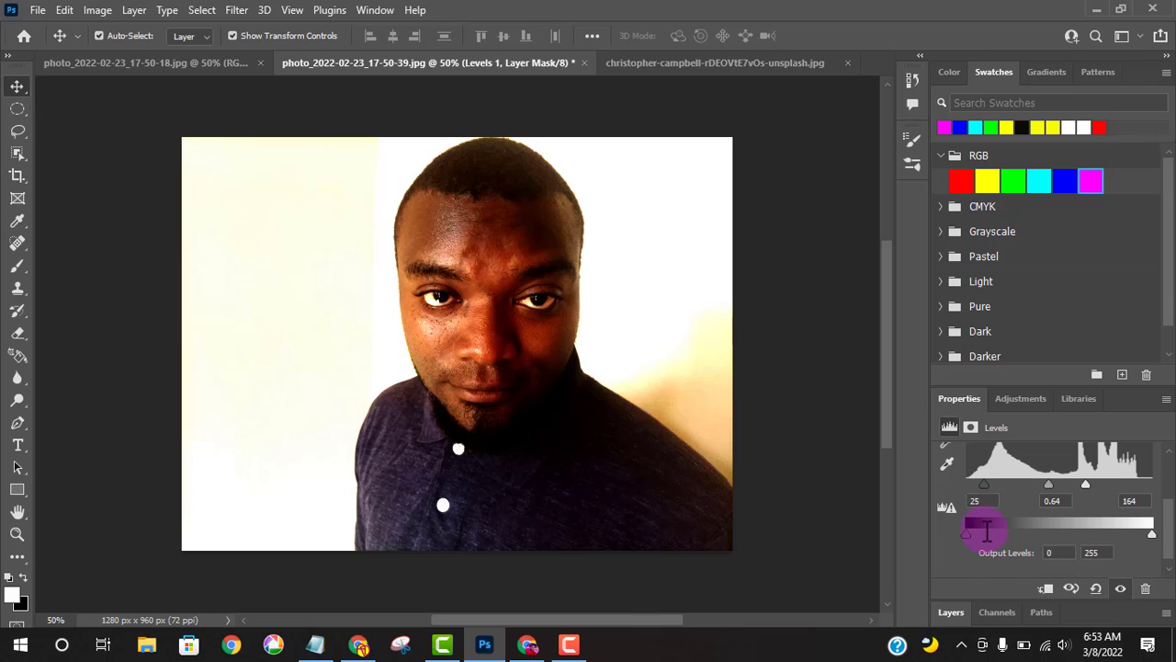
left_click_drag(1152, 533, 1085, 533)
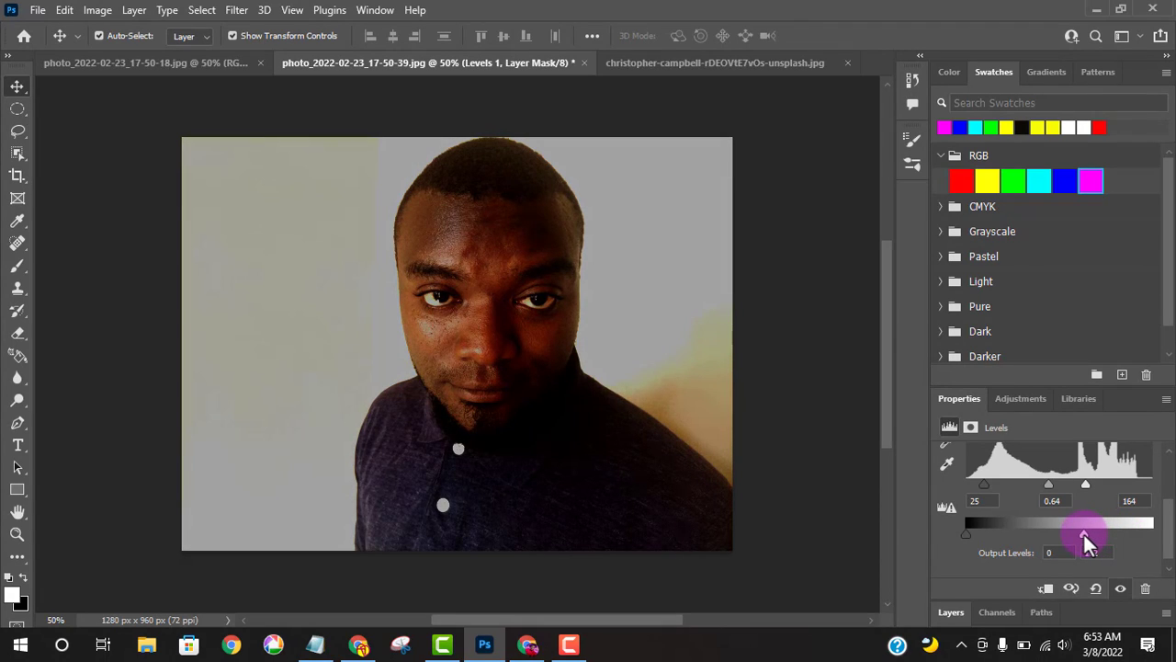
mouse_move(970, 529)
left_mouse_down()
mouse_move(1009, 533)
mouse_move(967, 533)
left_mouse_up()
left_click_drag(1086, 533, 1156, 533)
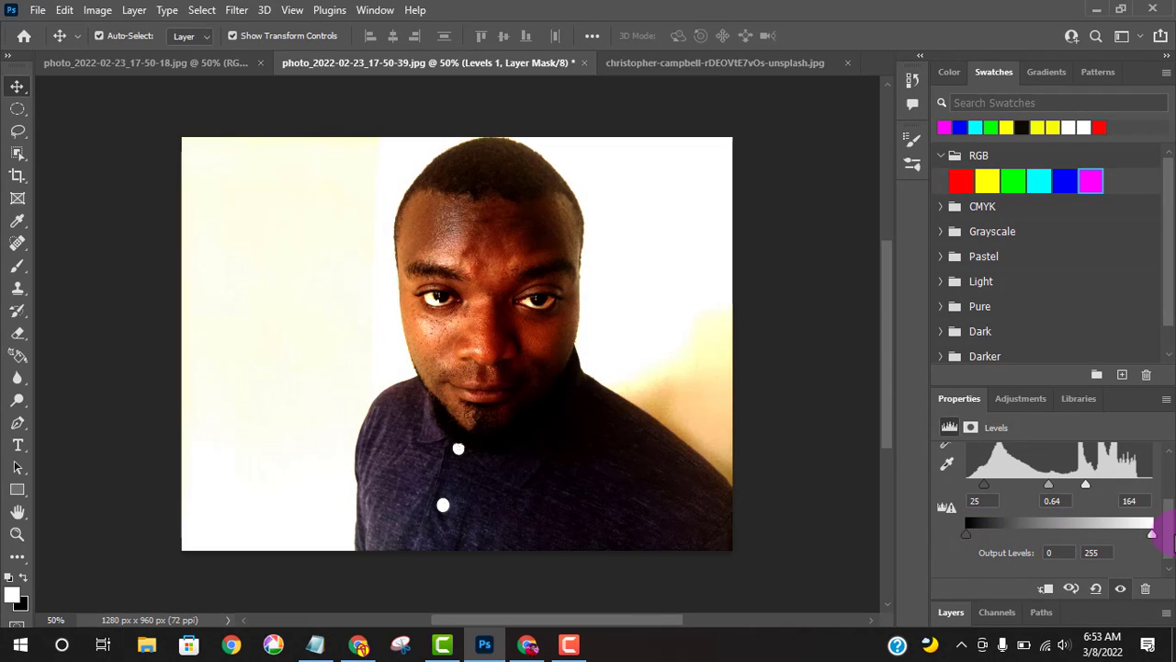
mouse_move(1086, 485)
left_mouse_down()
mouse_move(1072, 483)
mouse_move(1082, 484)
left_mouse_up()
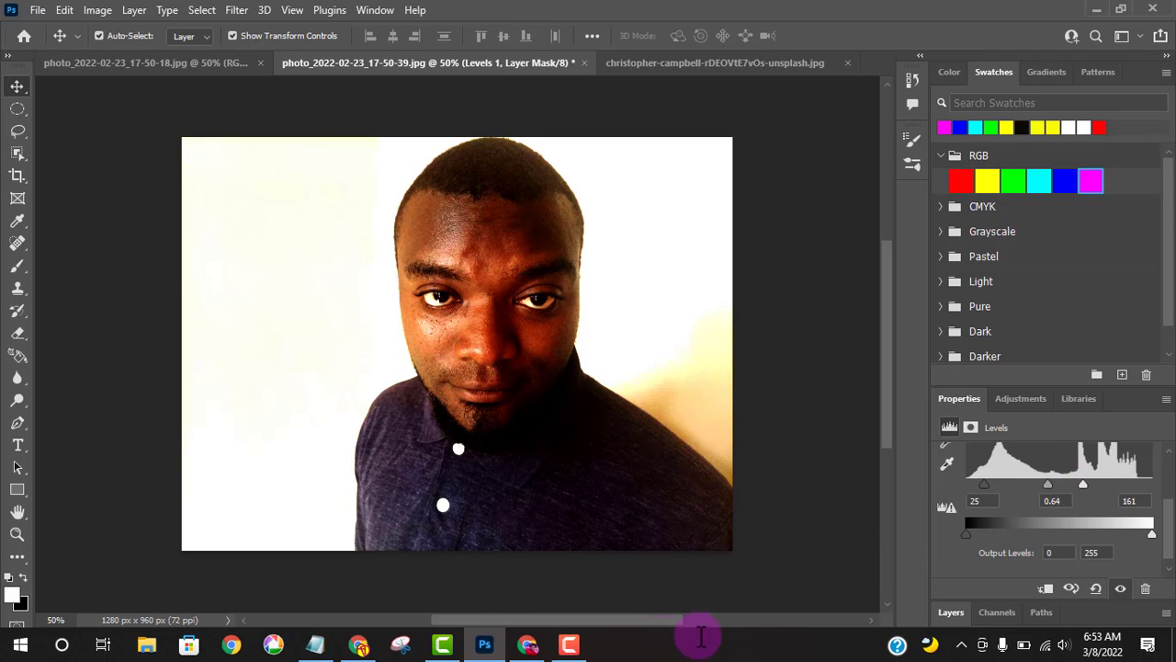
left_click(951, 612)
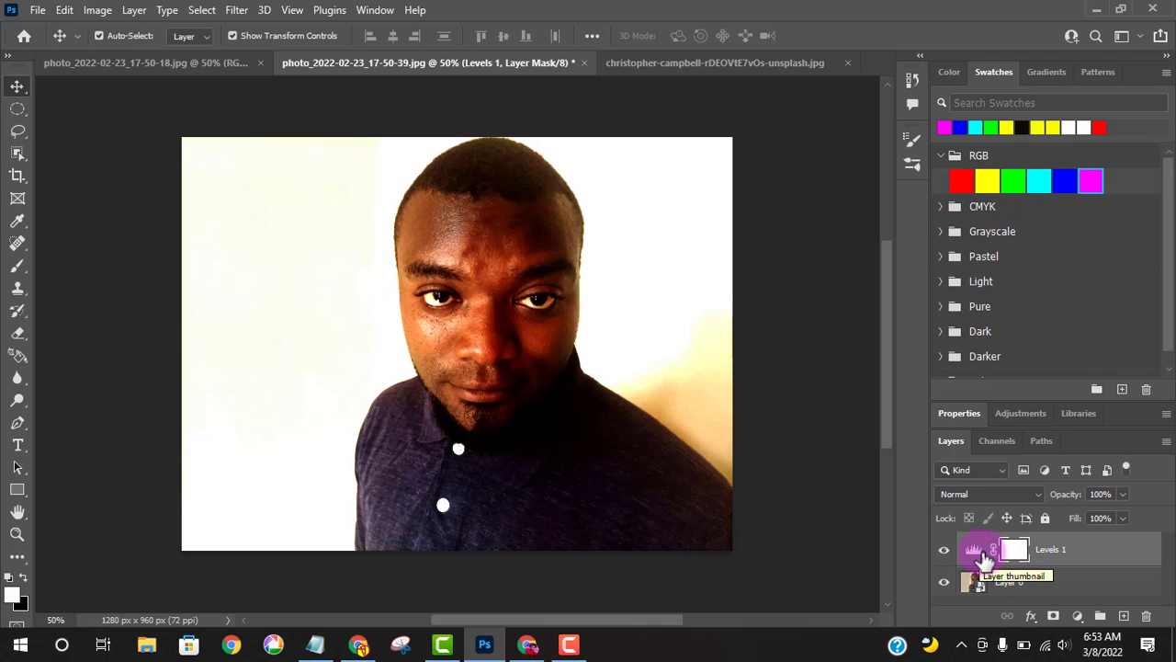
Step: Rebalance the Levels 1 midtones and toggle its visibility to compare with the original
double_click(975, 550)
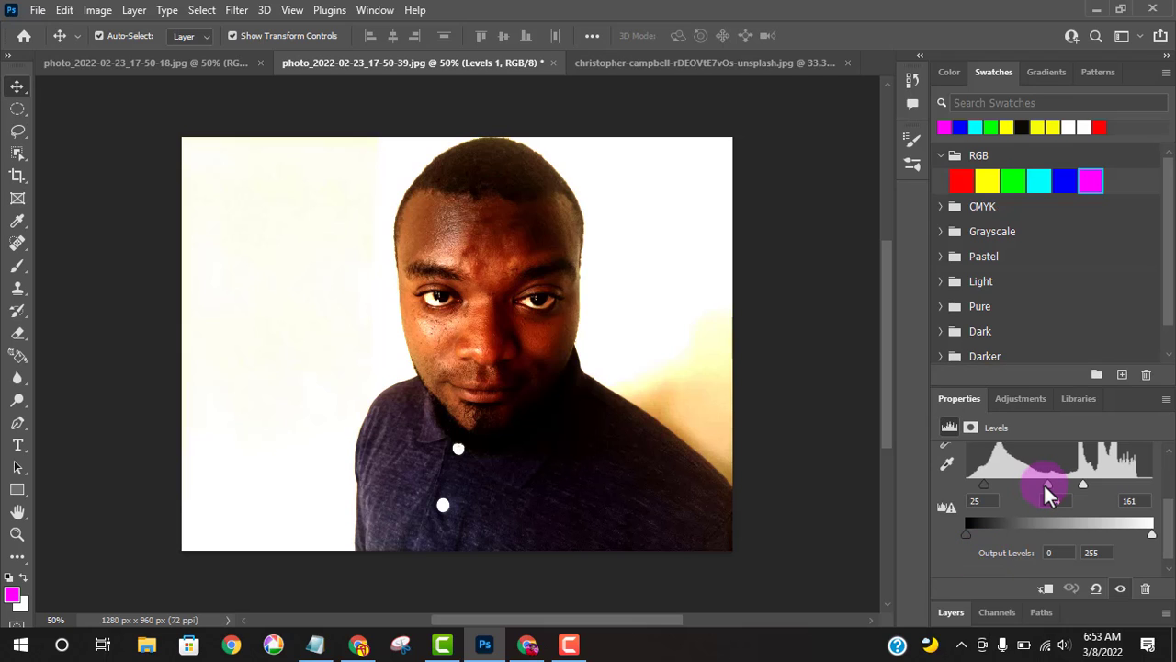
left_click_drag(1043, 483, 1093, 483)
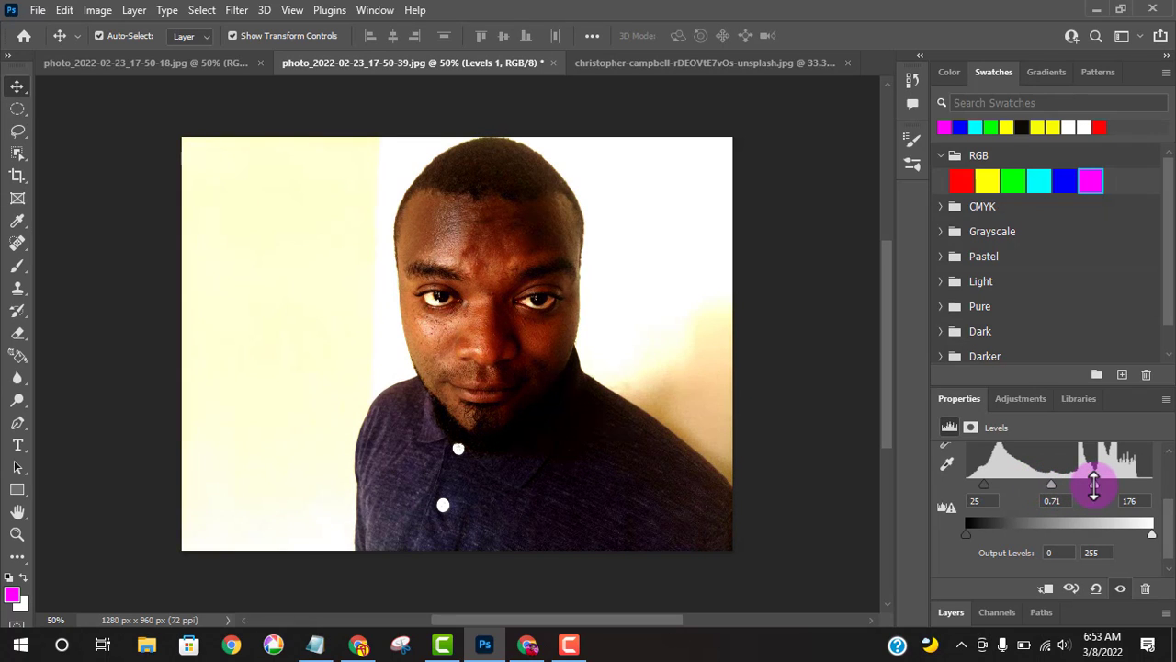
left_click(952, 613)
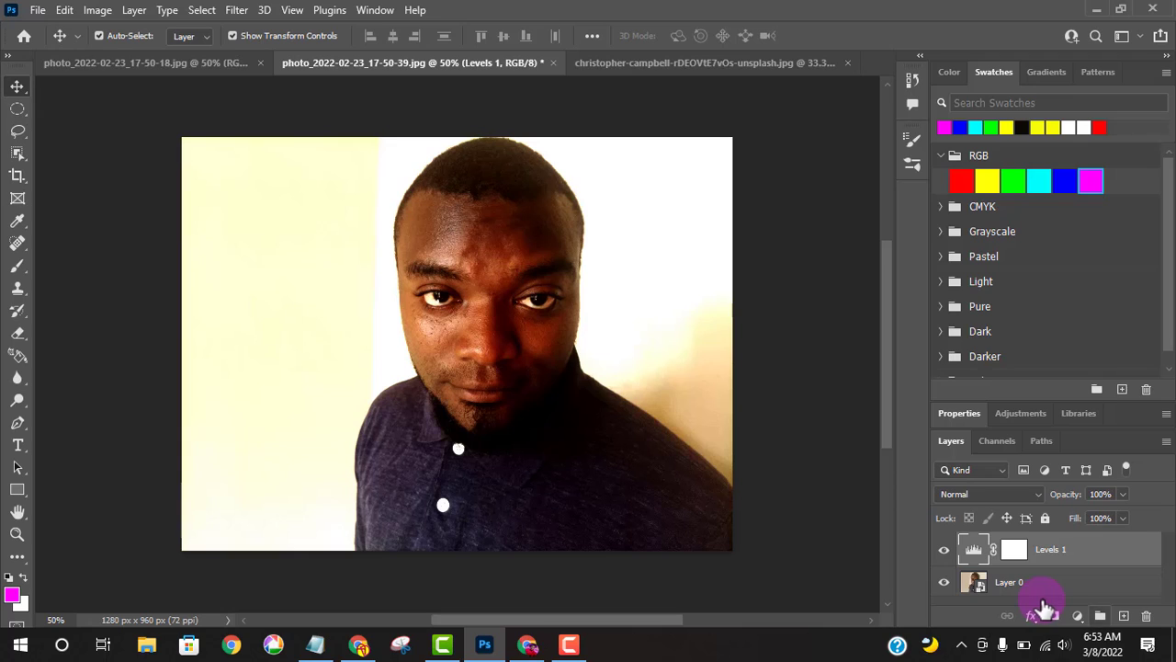
left_click(945, 551)
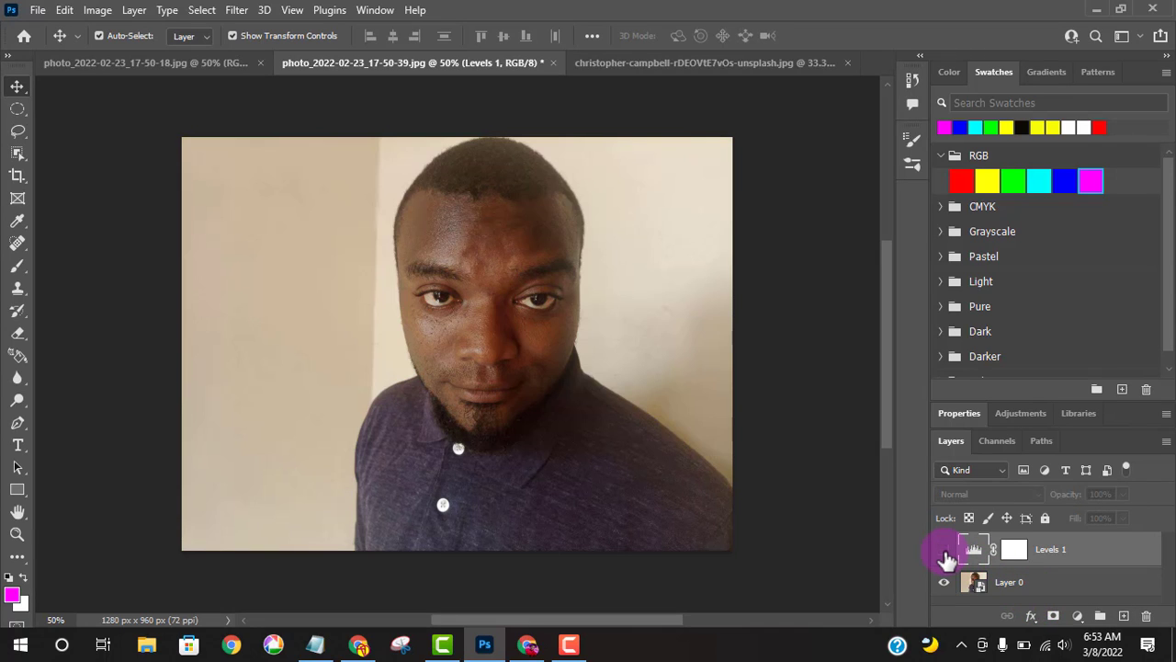
left_click(945, 551)
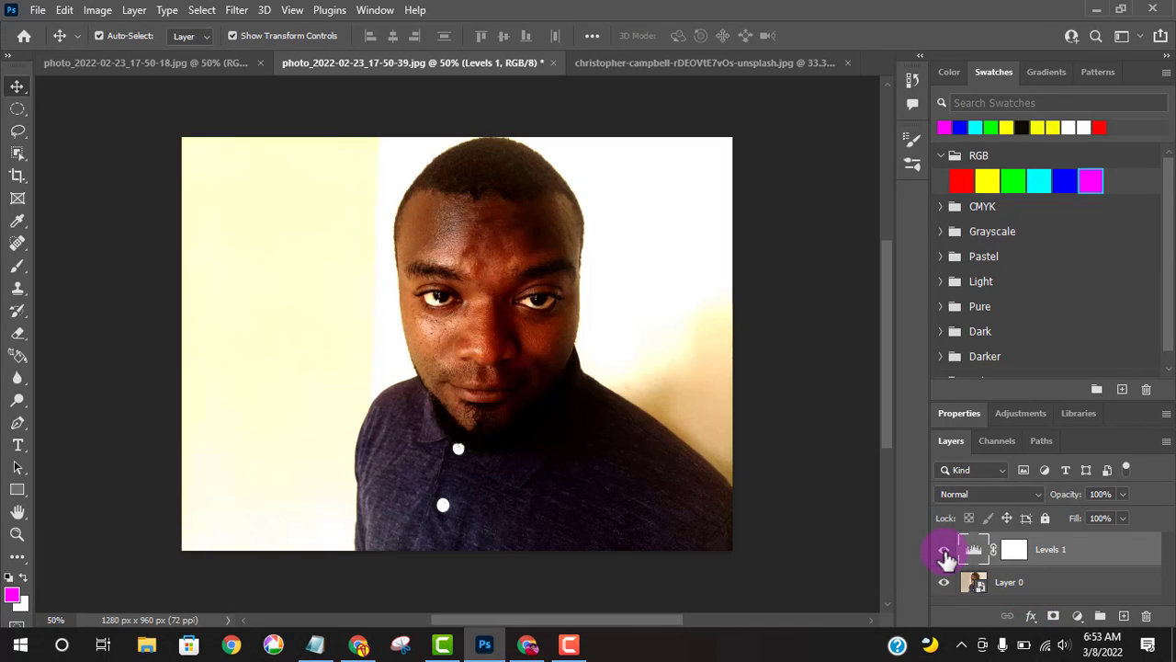
Step: Delete Levels 1 and add a Curves adjustment layer above Layer 0
left_click(1146, 616)
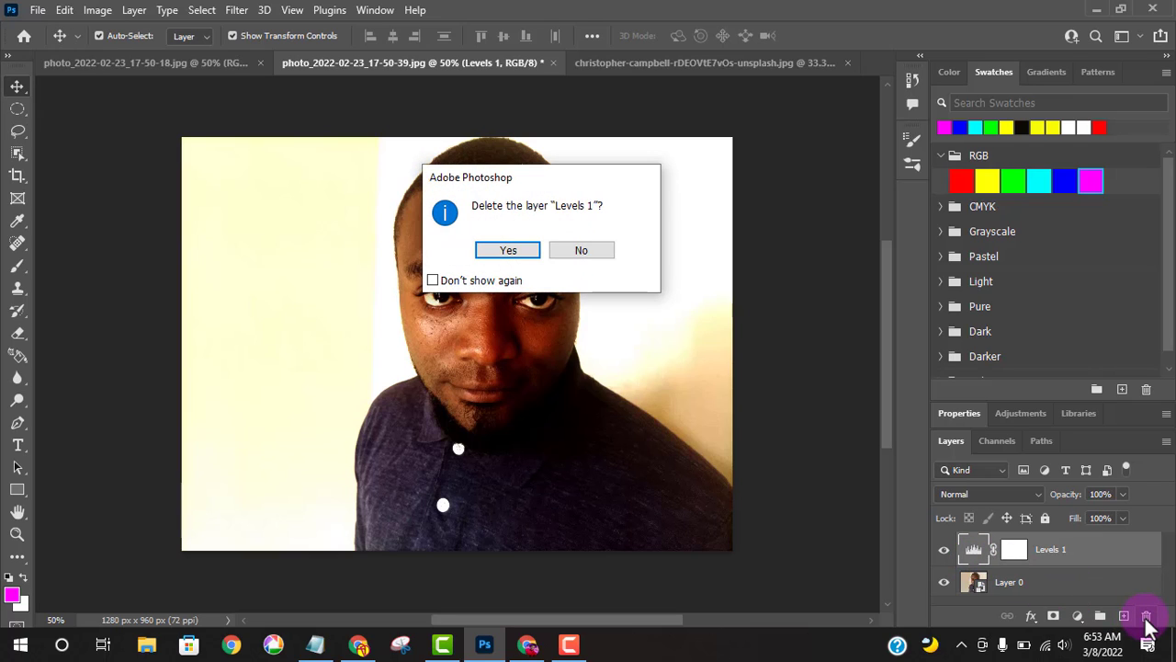
left_click(508, 250)
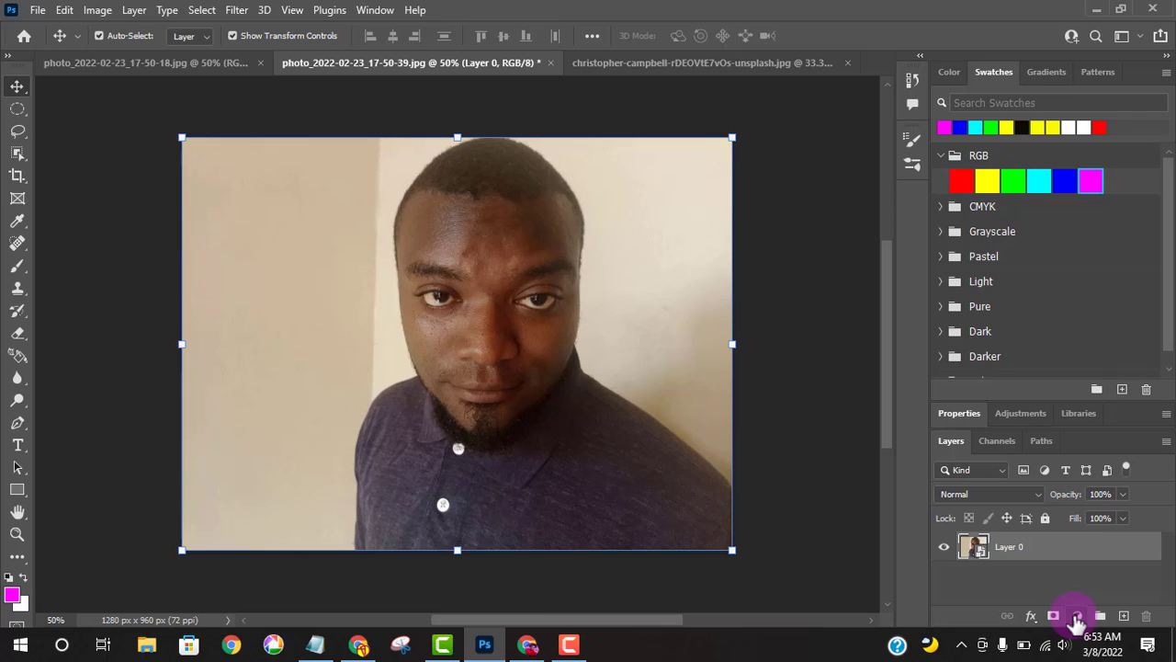
left_click(1077, 617)
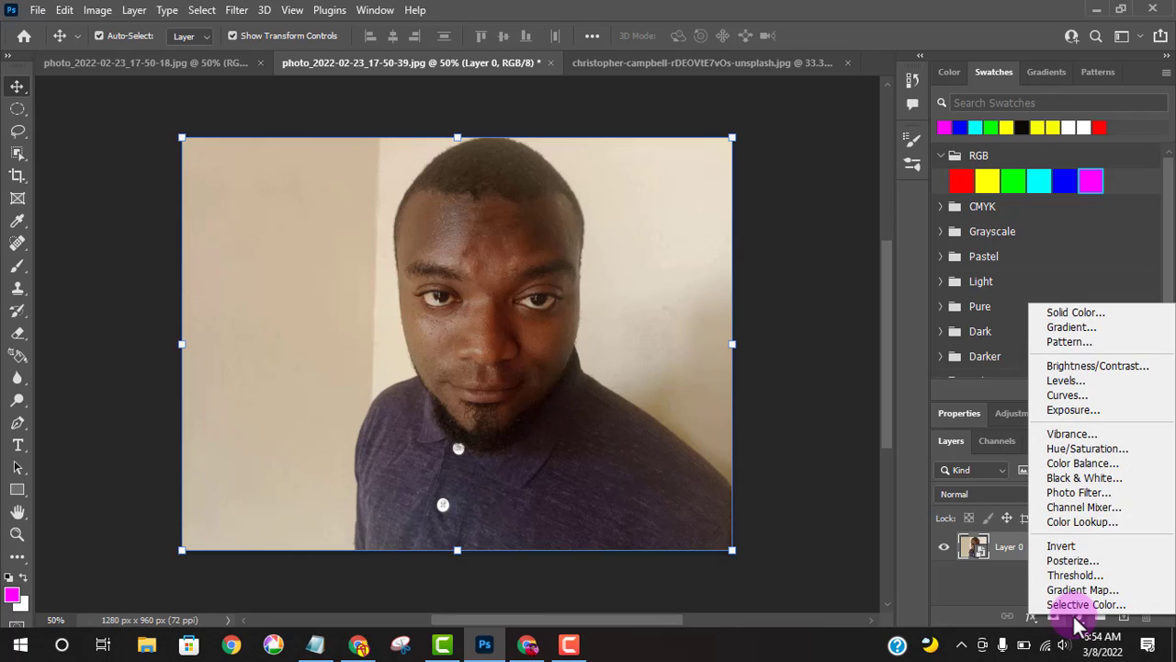
left_click(1067, 396)
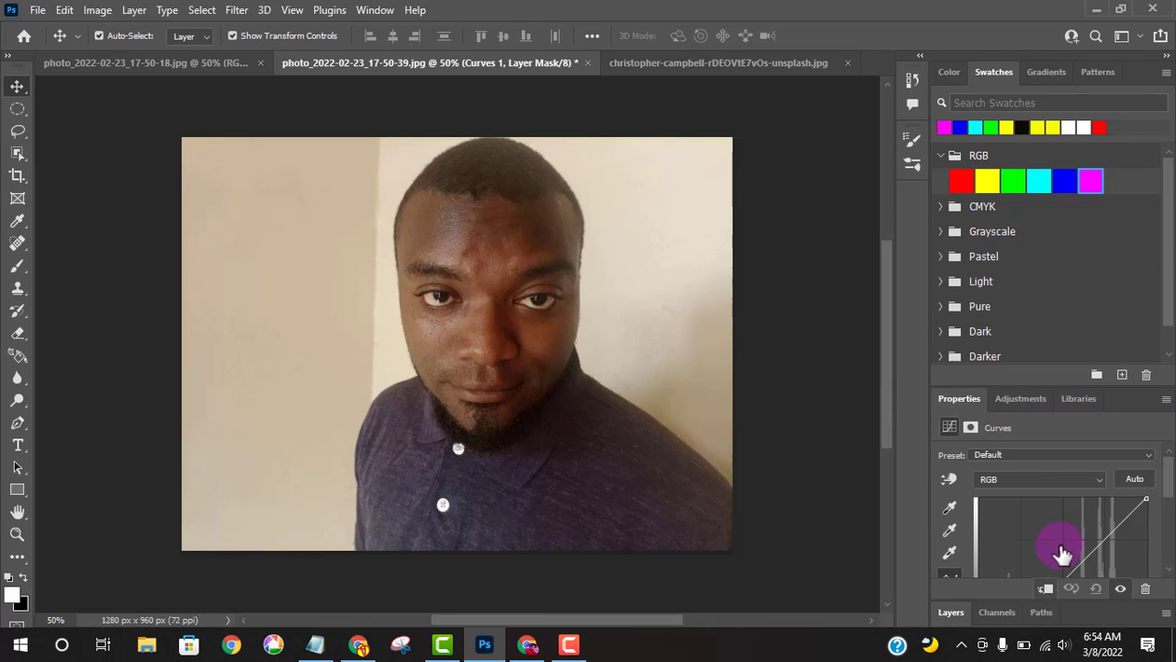
Step: Add Curves control points and drag them into a steep curve, one at input 95, output 93
scroll(1061, 546, "down", 3)
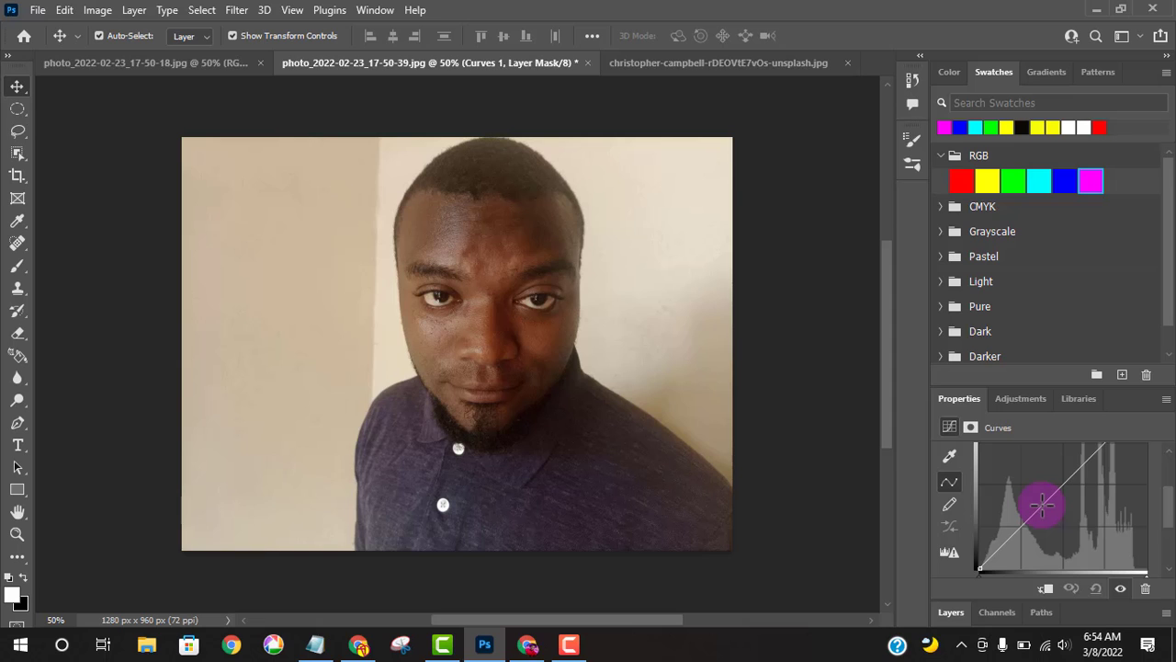
left_click_drag(1042, 504, 1025, 549)
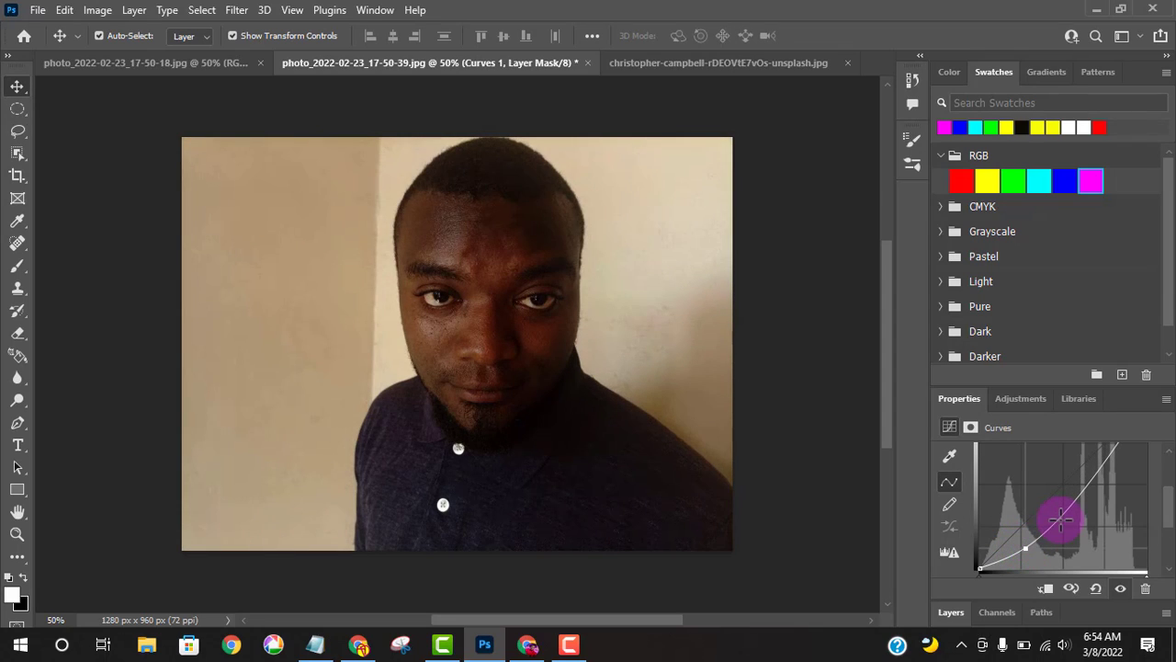
left_click(1062, 519)
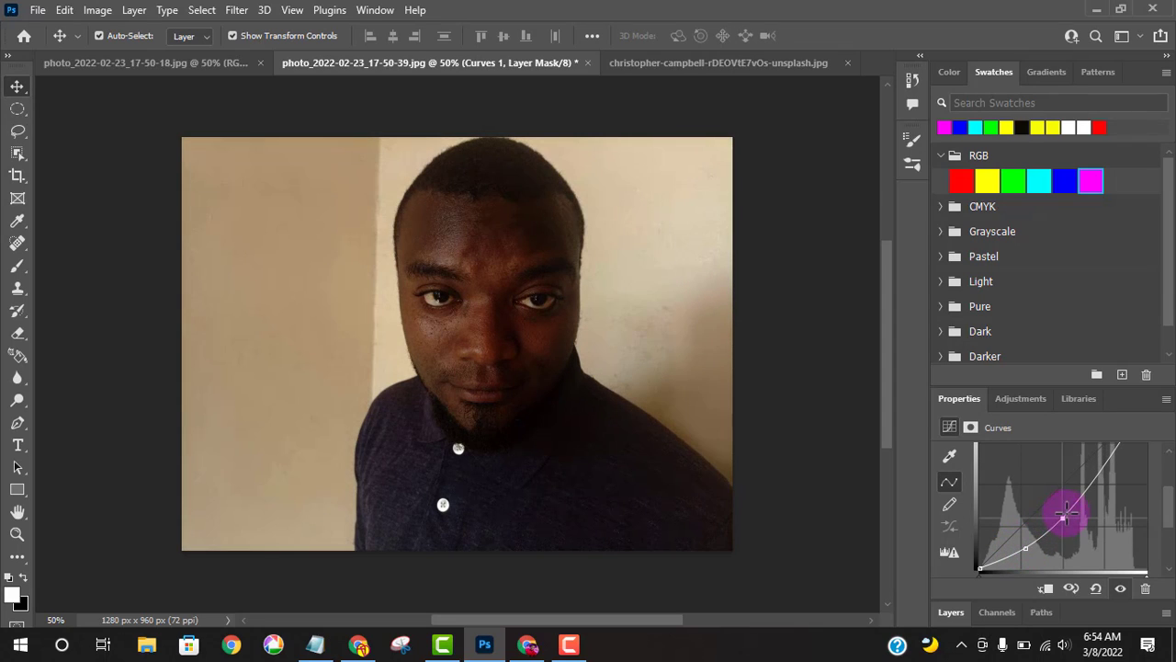
left_click(1081, 491)
mouse_move(1099, 469)
left_mouse_down()
mouse_move(1082, 473)
mouse_move(1101, 473)
left_mouse_up()
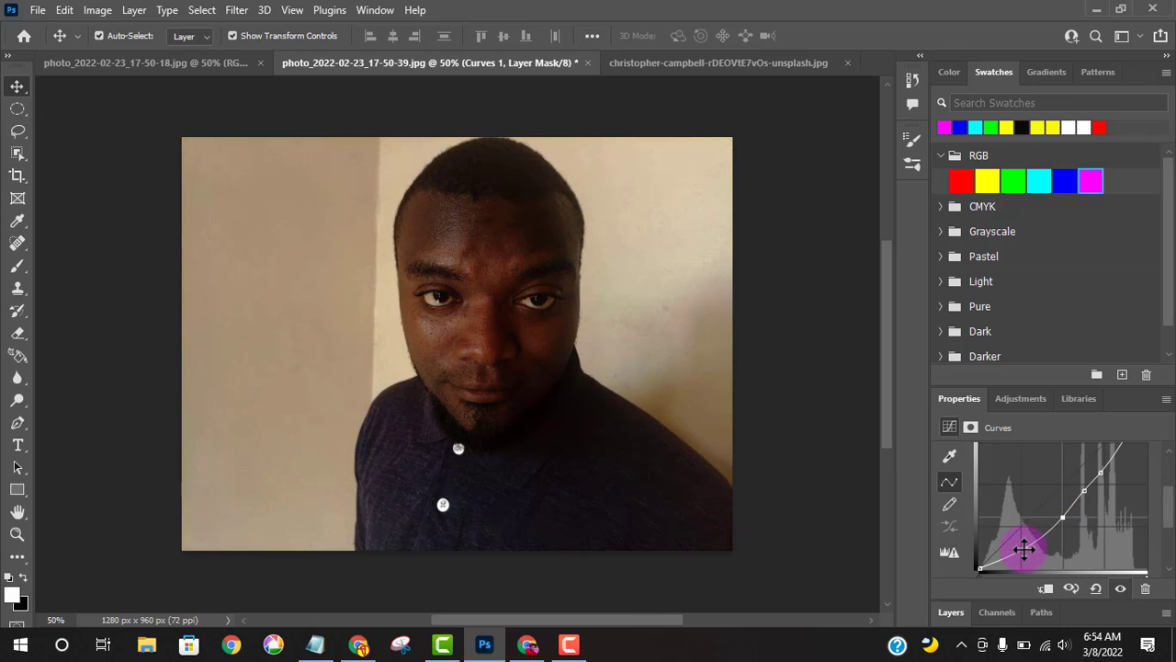
left_click_drag(1024, 549, 1016, 530)
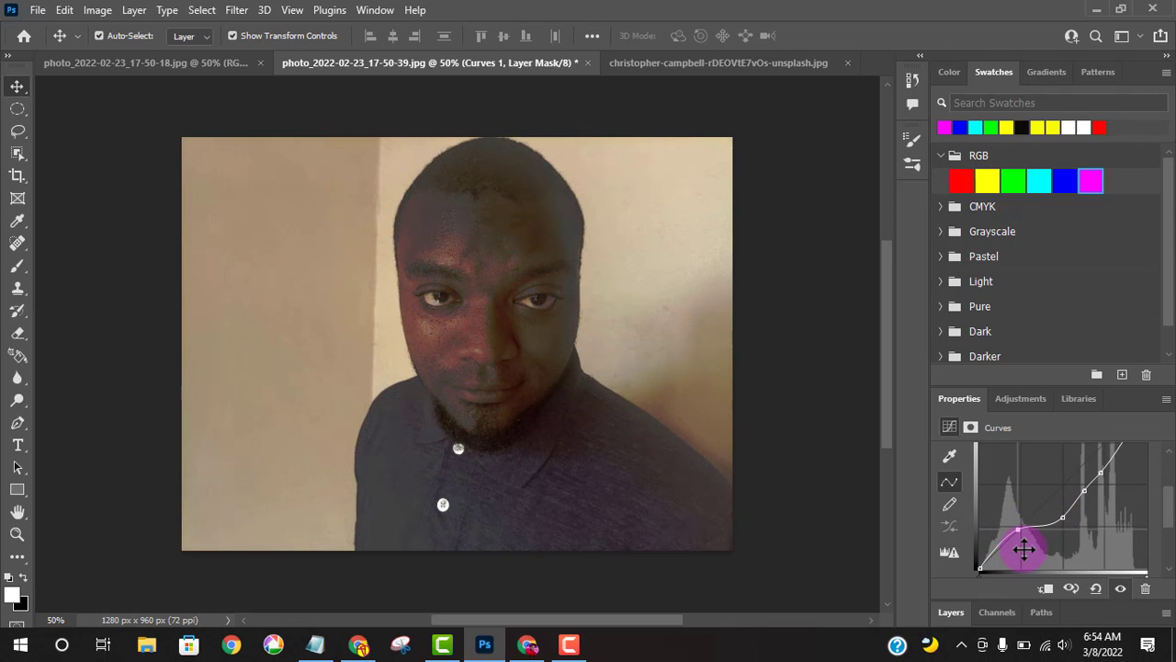
left_click_drag(1025, 544, 1038, 507)
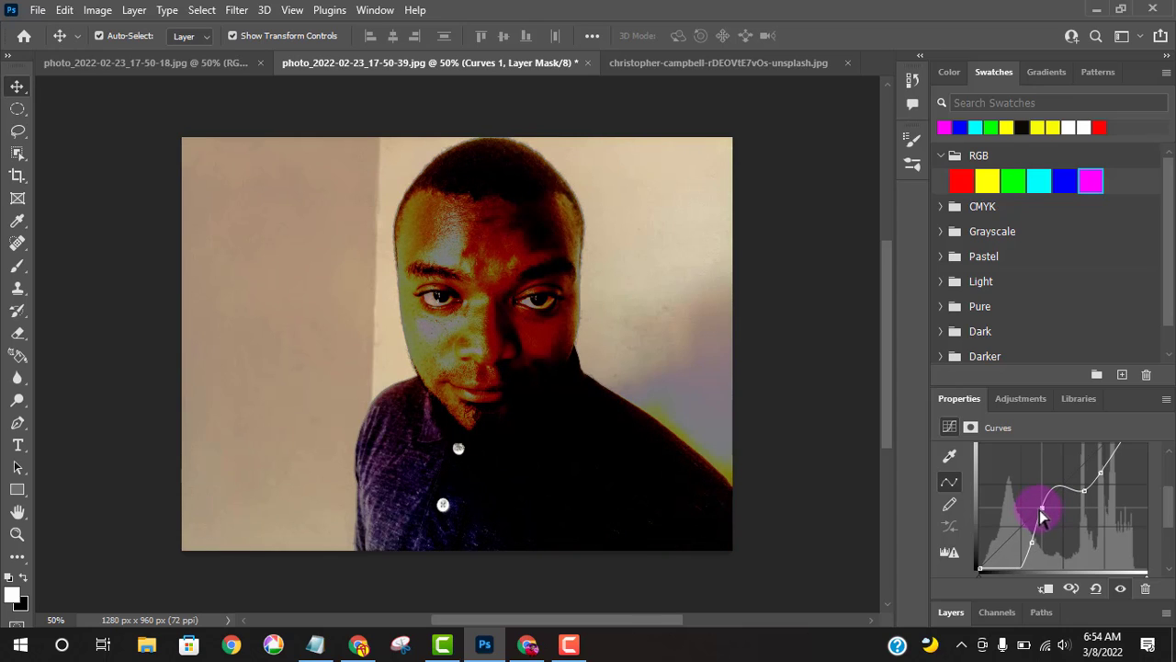
scroll(1067, 533, "up", 1)
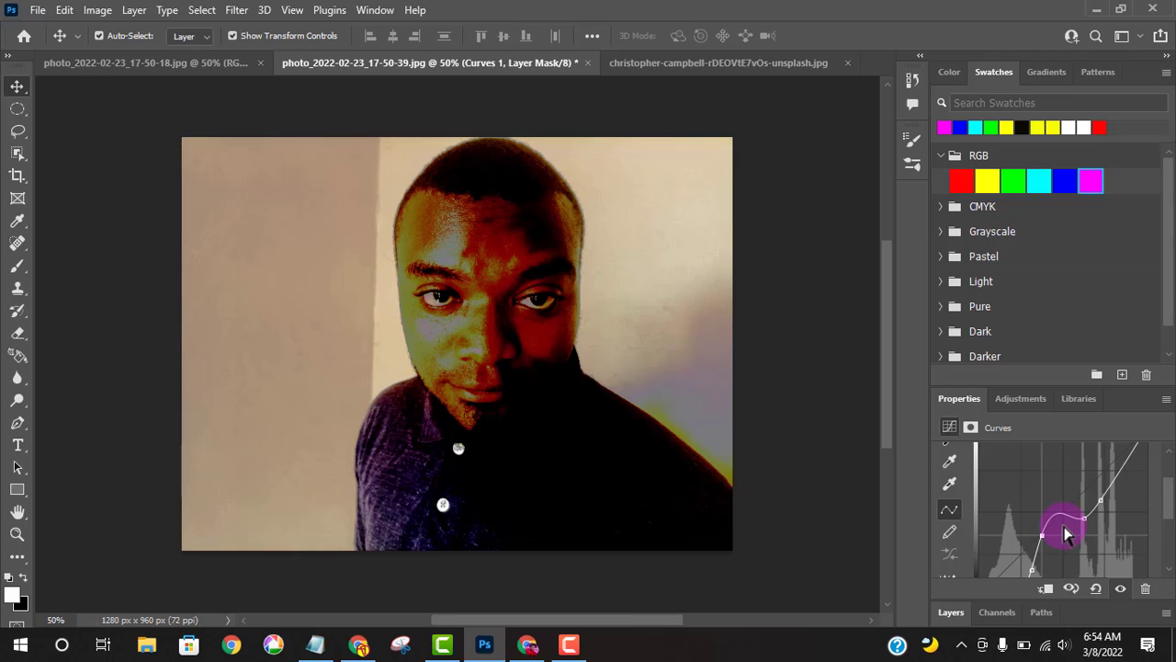
scroll(1066, 533, "down", 2)
scroll(1064, 530, "down", 3)
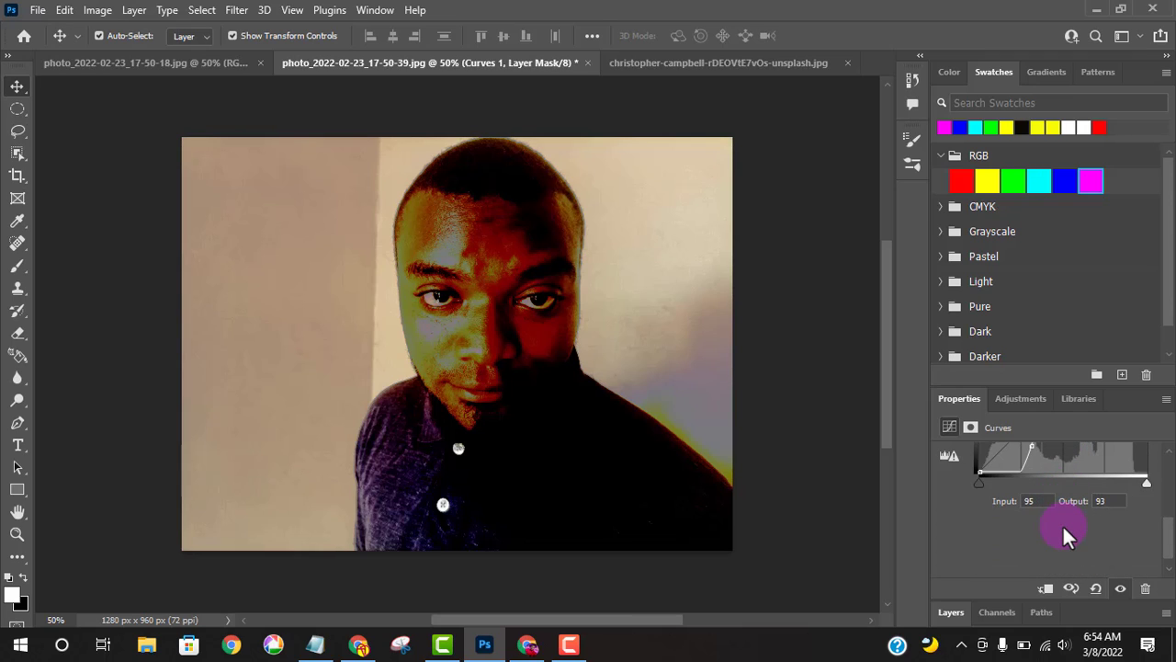
scroll(1063, 528, "up", 1)
Step: Select Curves 1 and briefly review its settings before returning to the layers
left_click(949, 614)
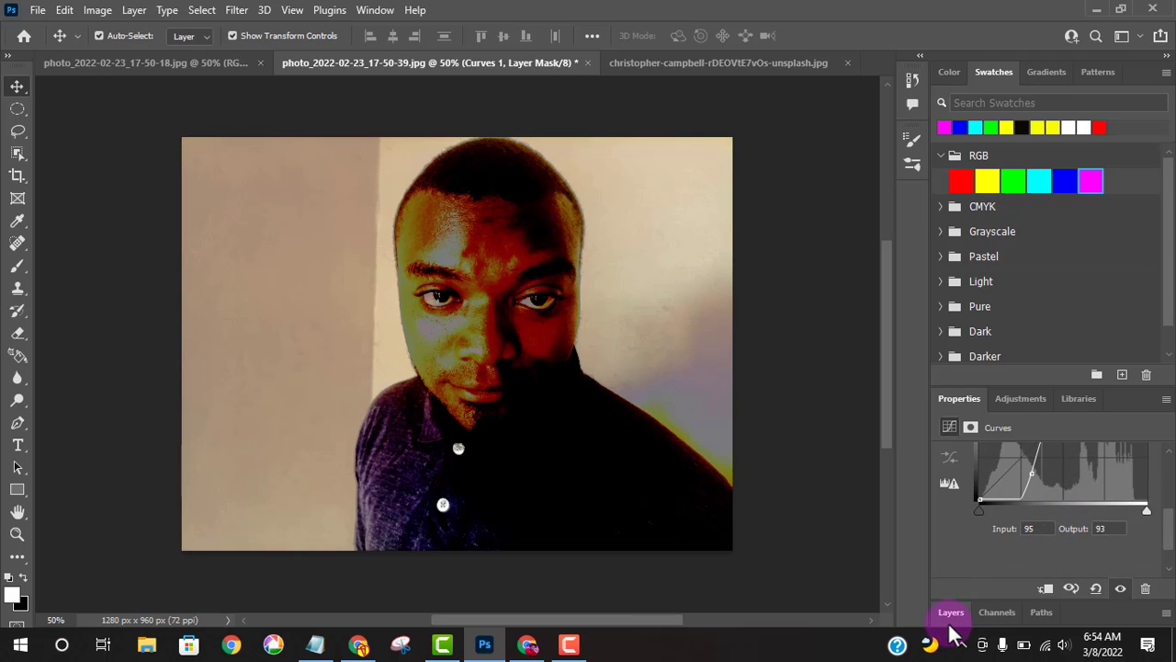
left_click(975, 550)
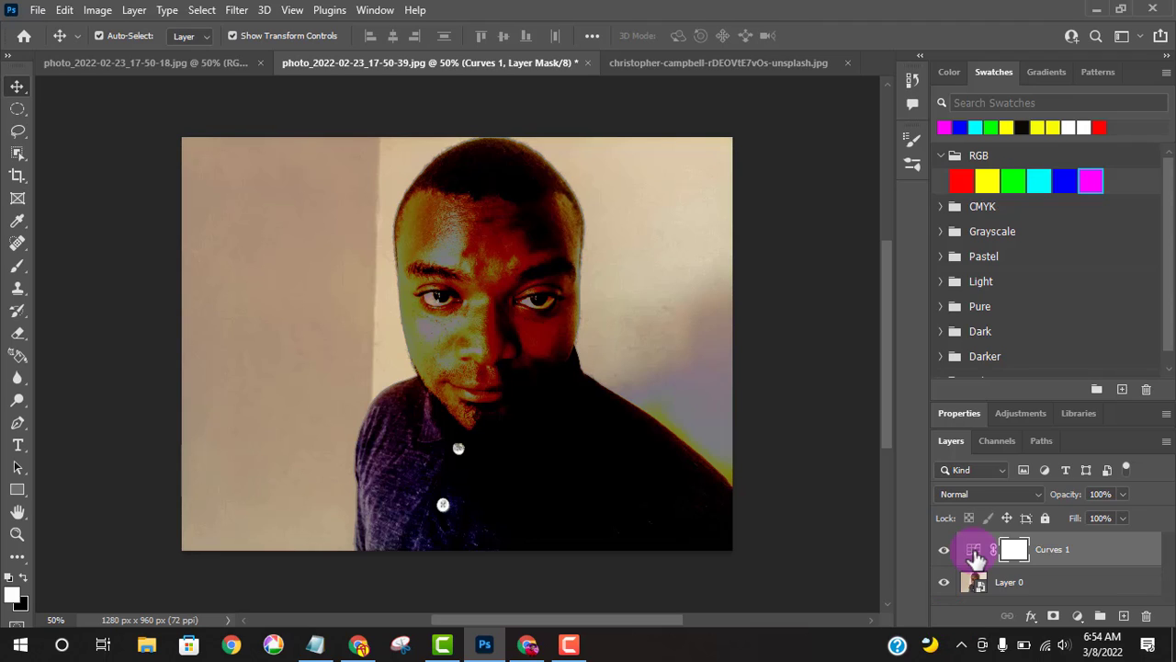
left_click(975, 553)
scroll(974, 551, "up", 2)
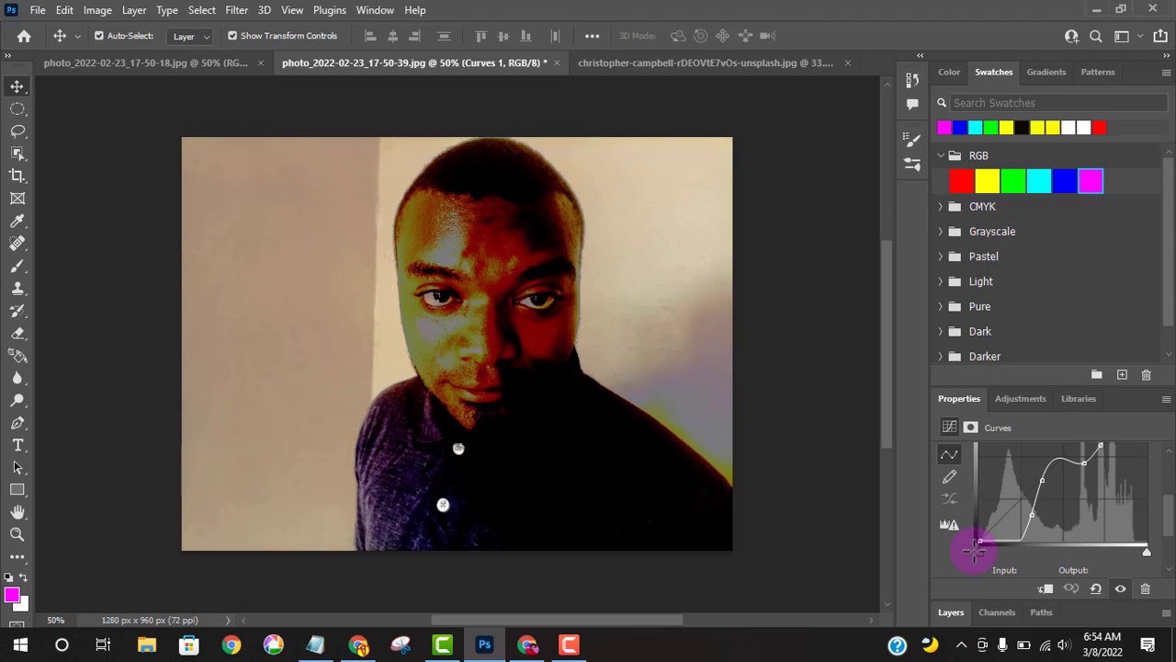
left_click(951, 612)
left_click(977, 546)
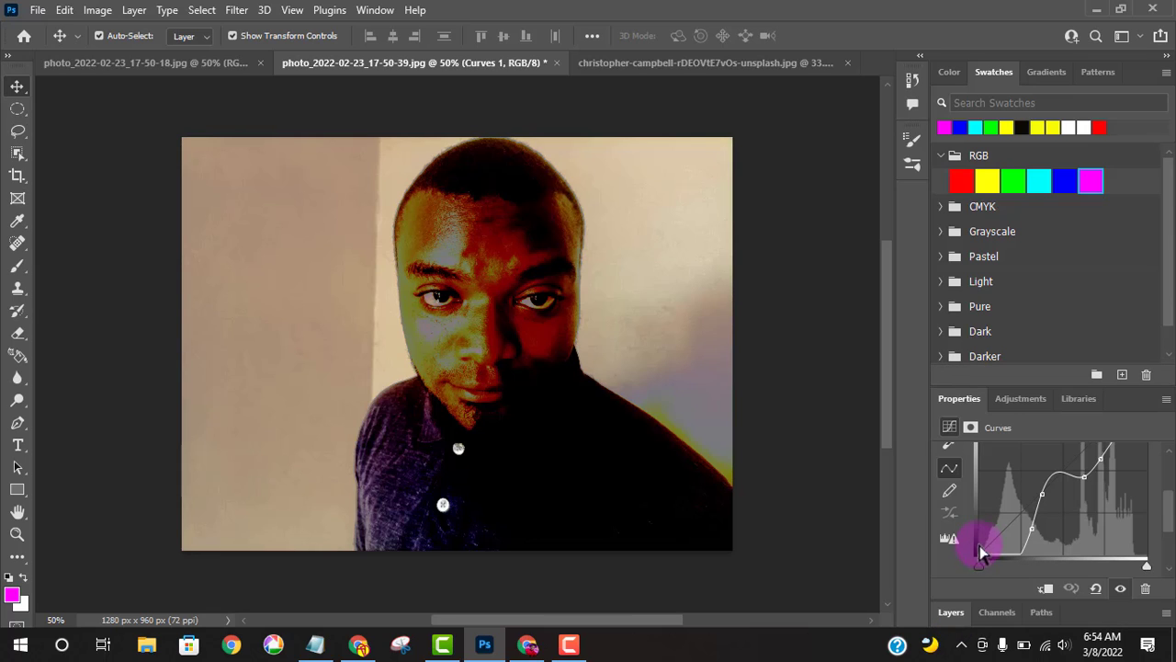
Step: Delete the Curves 1 layer and bring up the adjustment layer type list
left_click(953, 615)
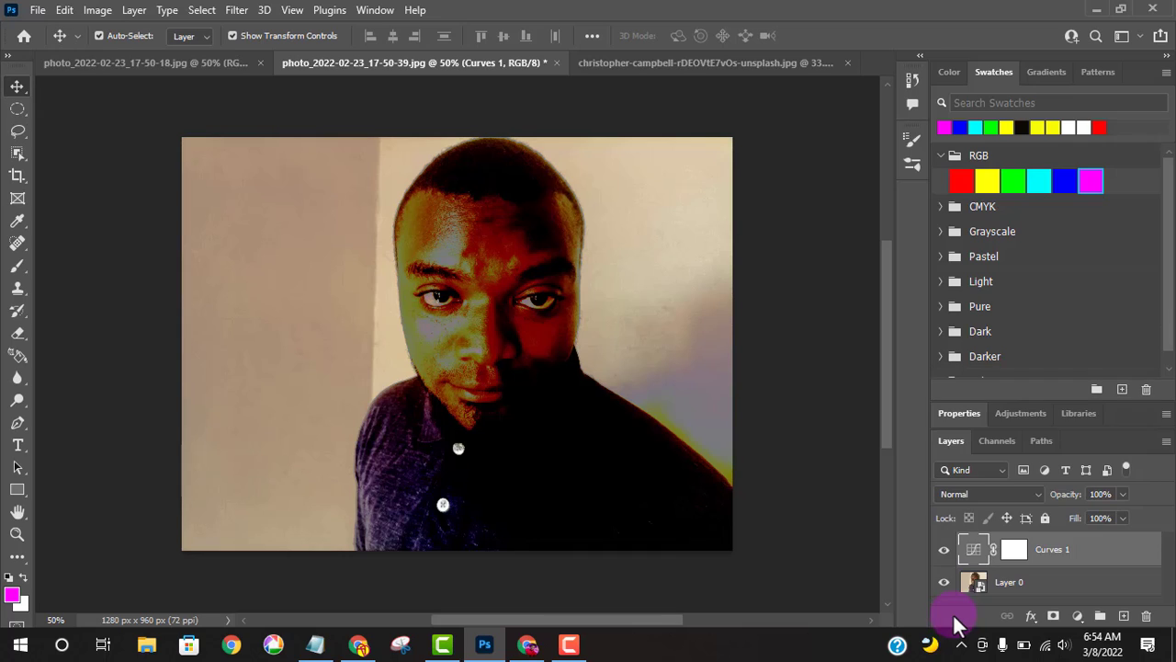
left_click(1146, 615)
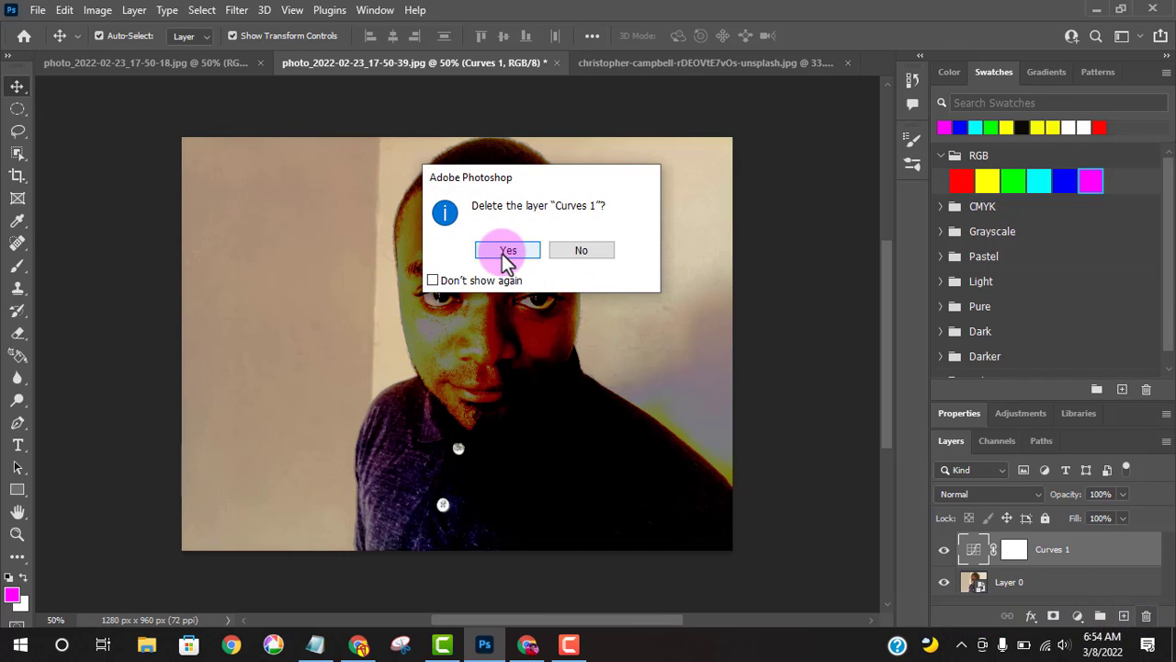
left_click(508, 251)
left_click(1077, 616)
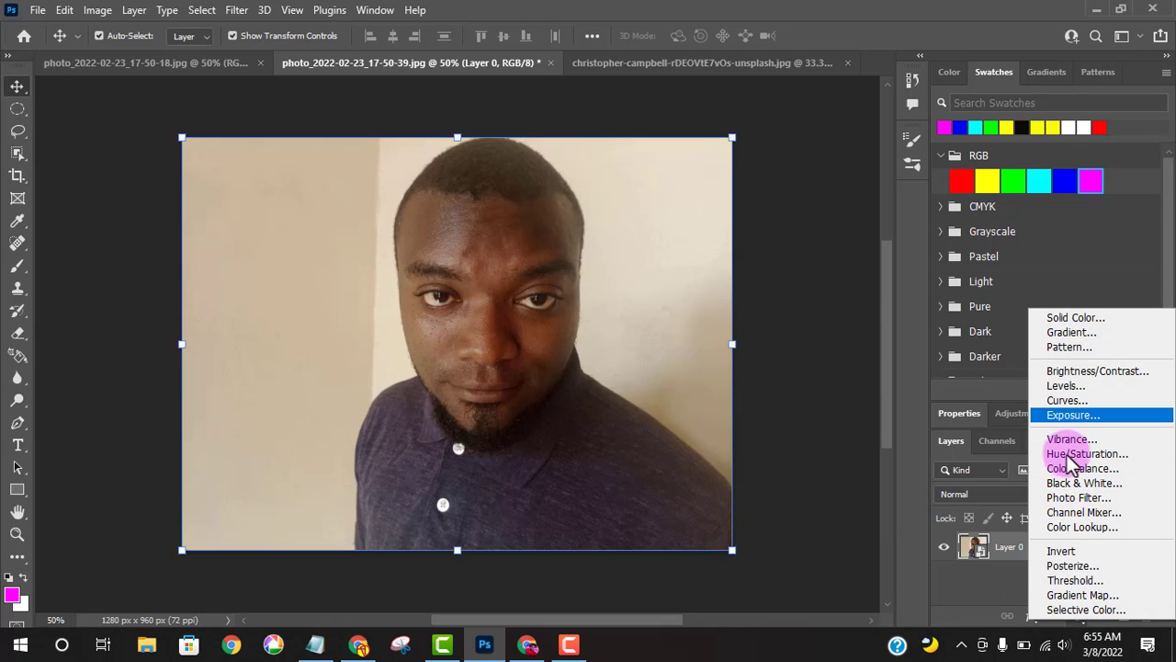
Step: Add an Exposure adjustment layer and set Exposure to +0.89
left_click(1059, 415)
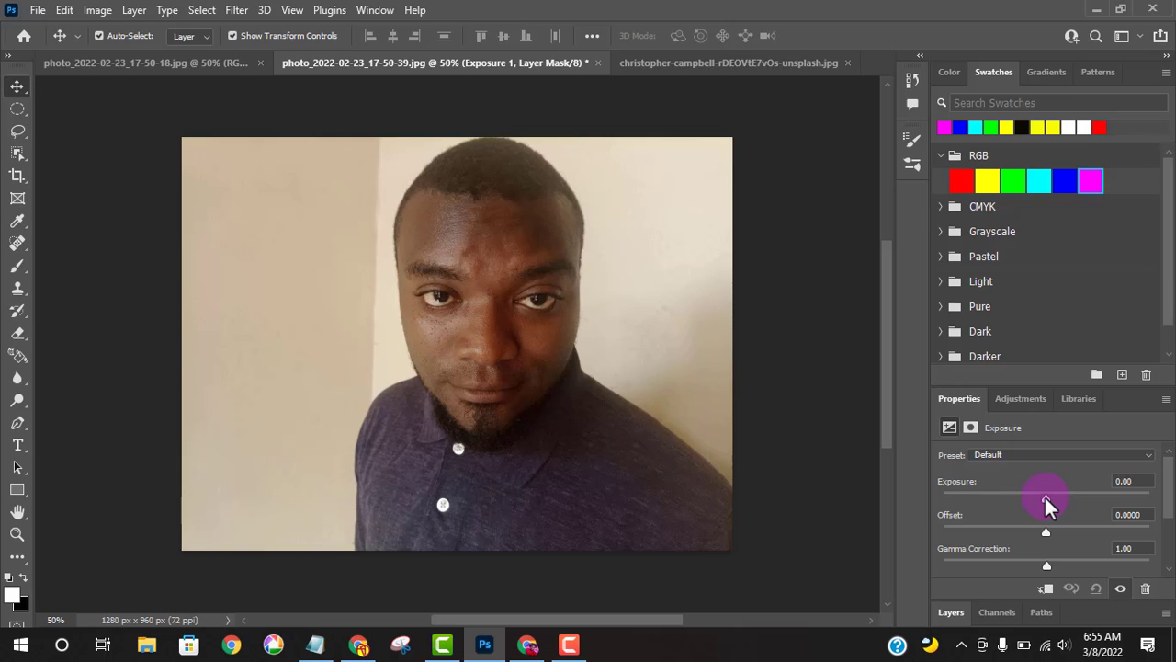
left_click_drag(1044, 494, 1052, 562)
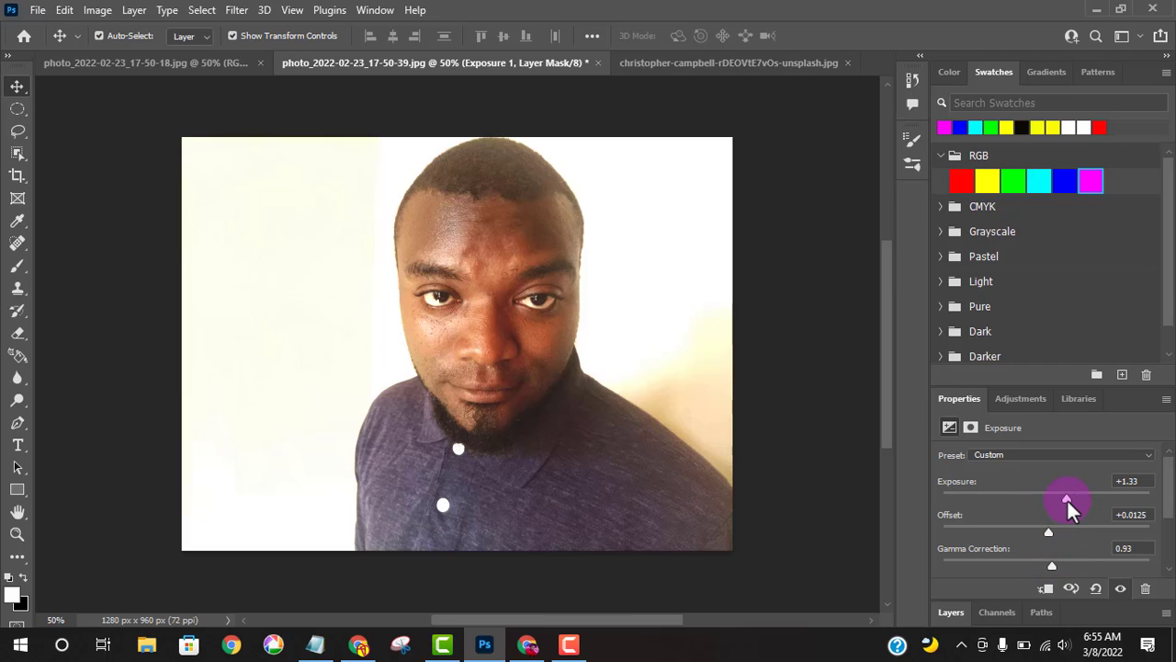
mouse_move(1067, 498)
left_mouse_down()
mouse_move(1089, 498)
mouse_move(1059, 501)
left_mouse_up()
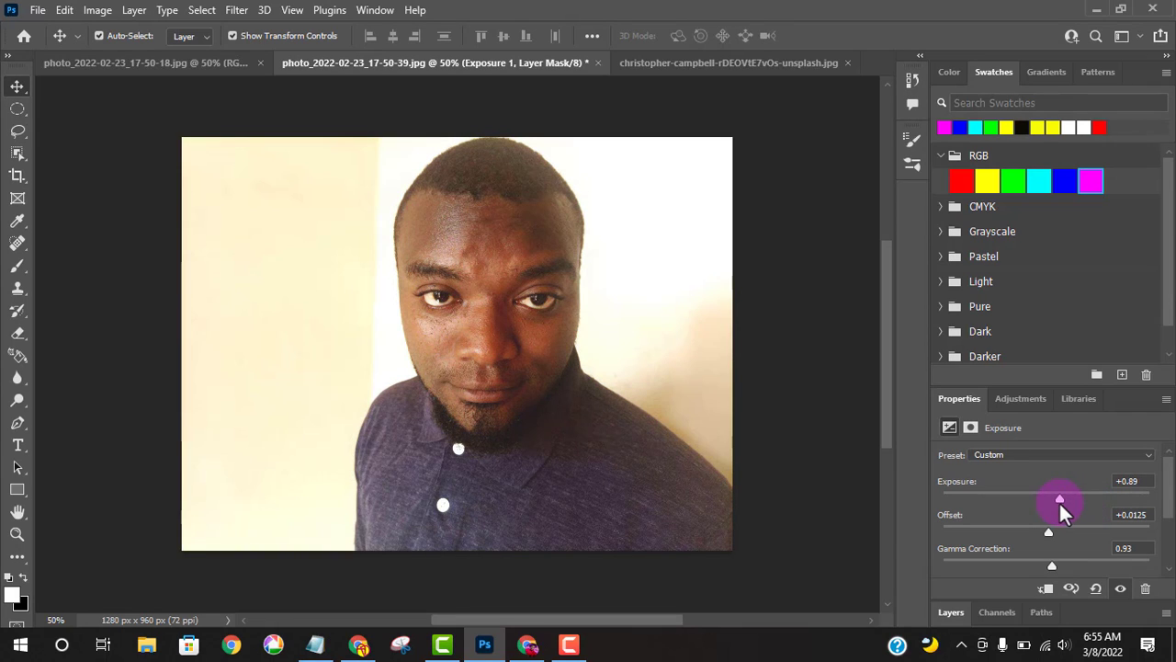
left_click(951, 613)
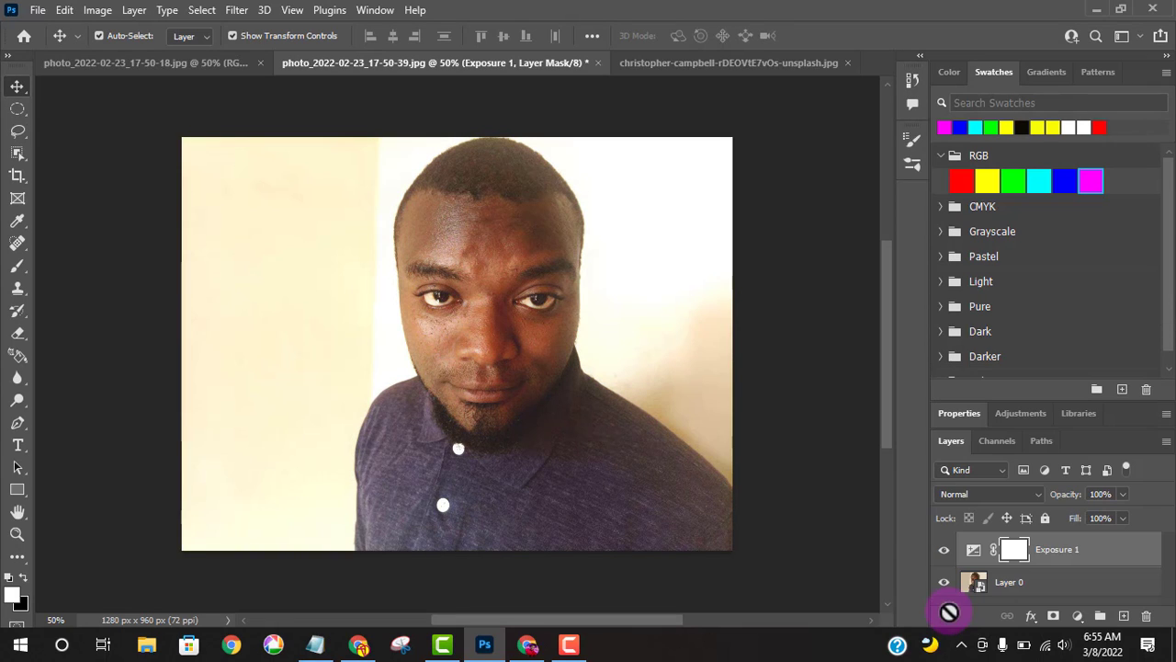
Step: Check the Exposure 1 settings, then delete that layer and confirm
double_click(972, 556)
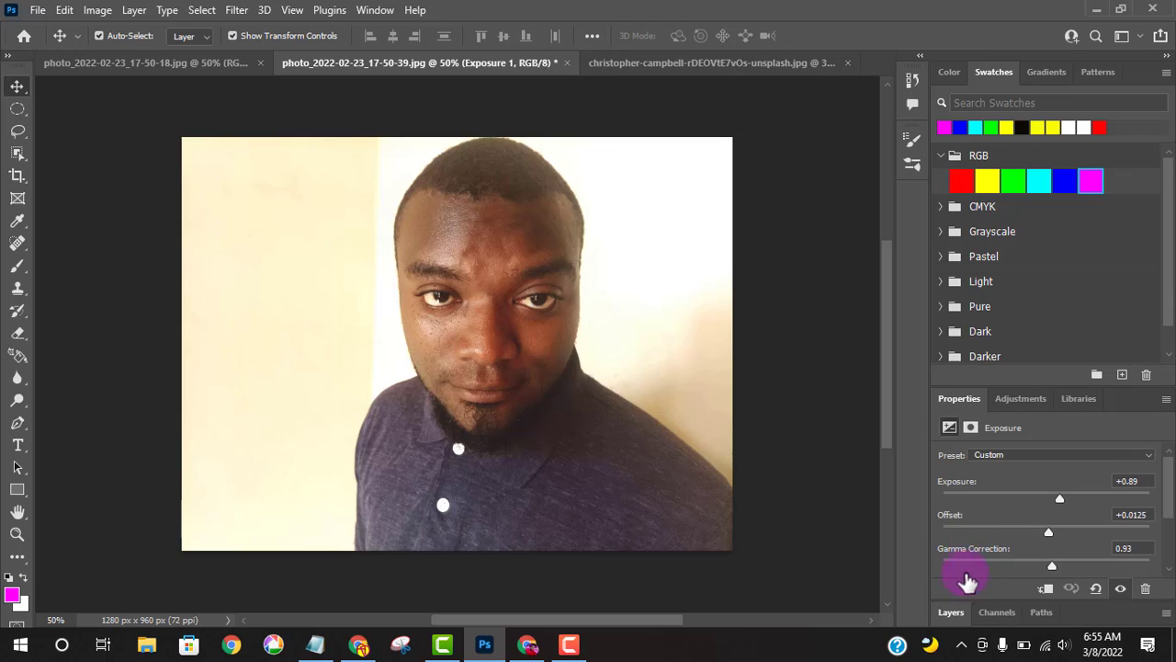
left_click(959, 612)
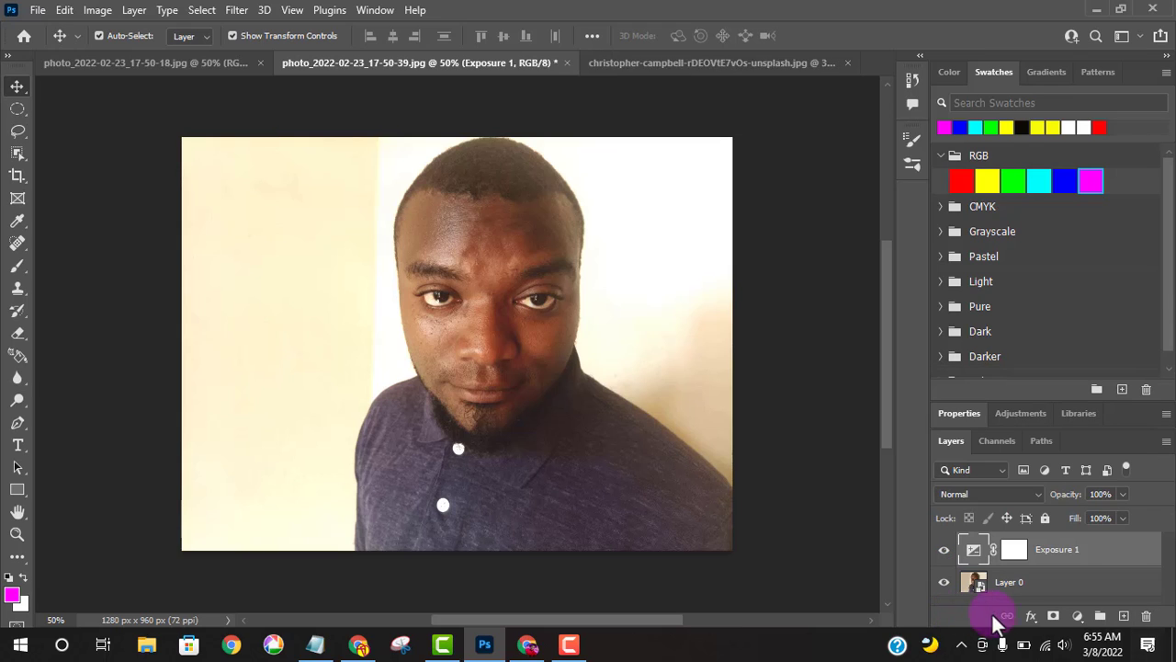
left_click(1147, 620)
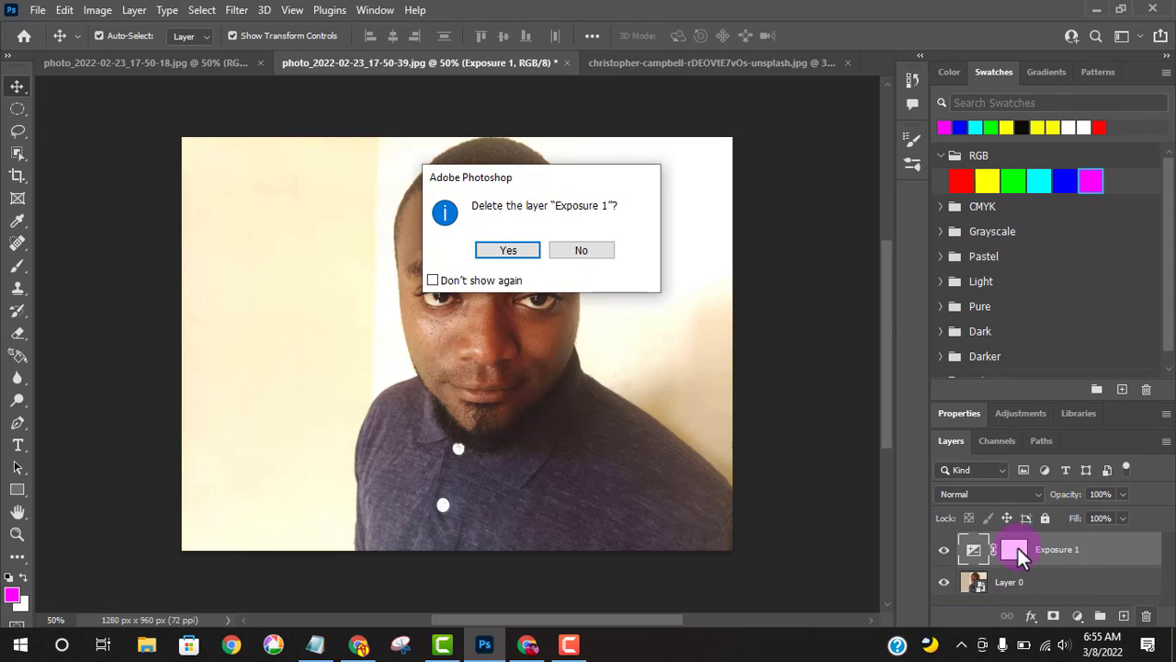
left_click(501, 250)
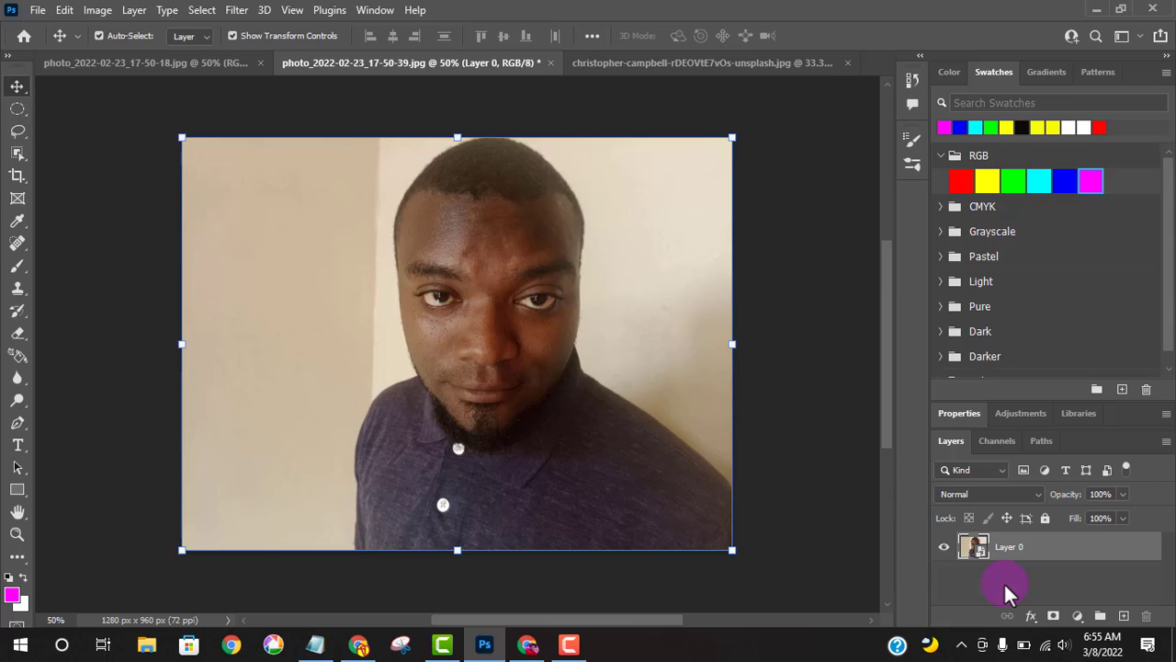
Step: Add a Vibrance adjustment layer with Vibrance -3 and Saturation -13
left_click(1081, 617)
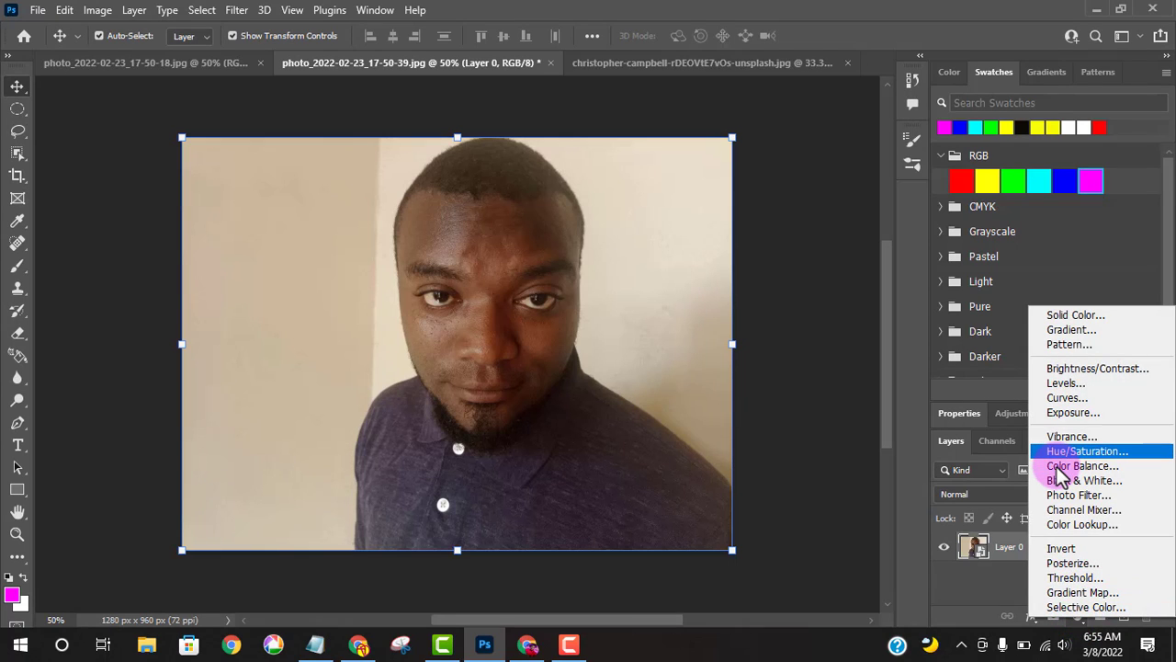
left_click(1068, 437)
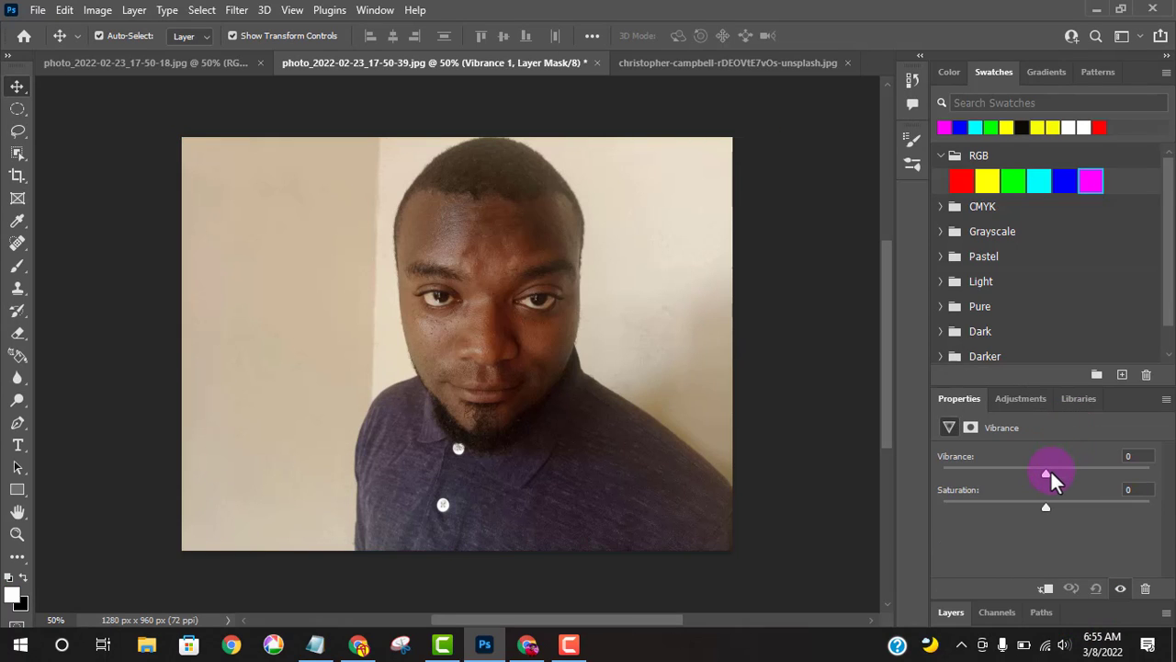
left_click_drag(1051, 471, 1095, 480)
left_click_drag(1025, 469, 1098, 467)
left_click(1083, 506)
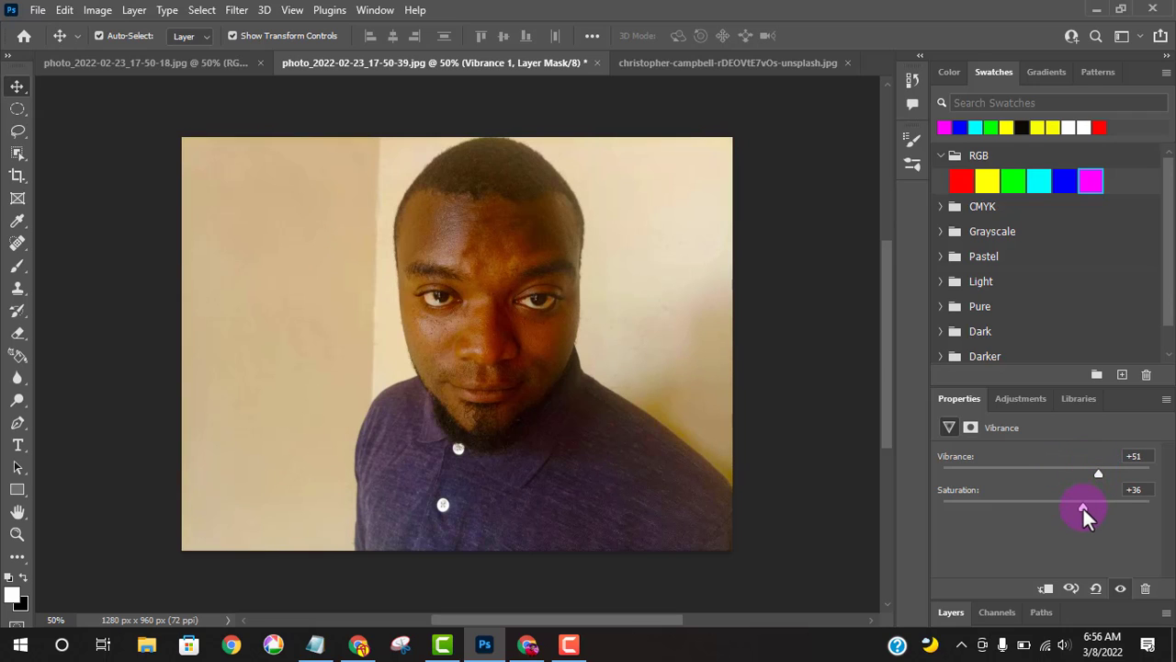
left_click_drag(1088, 507, 1029, 511)
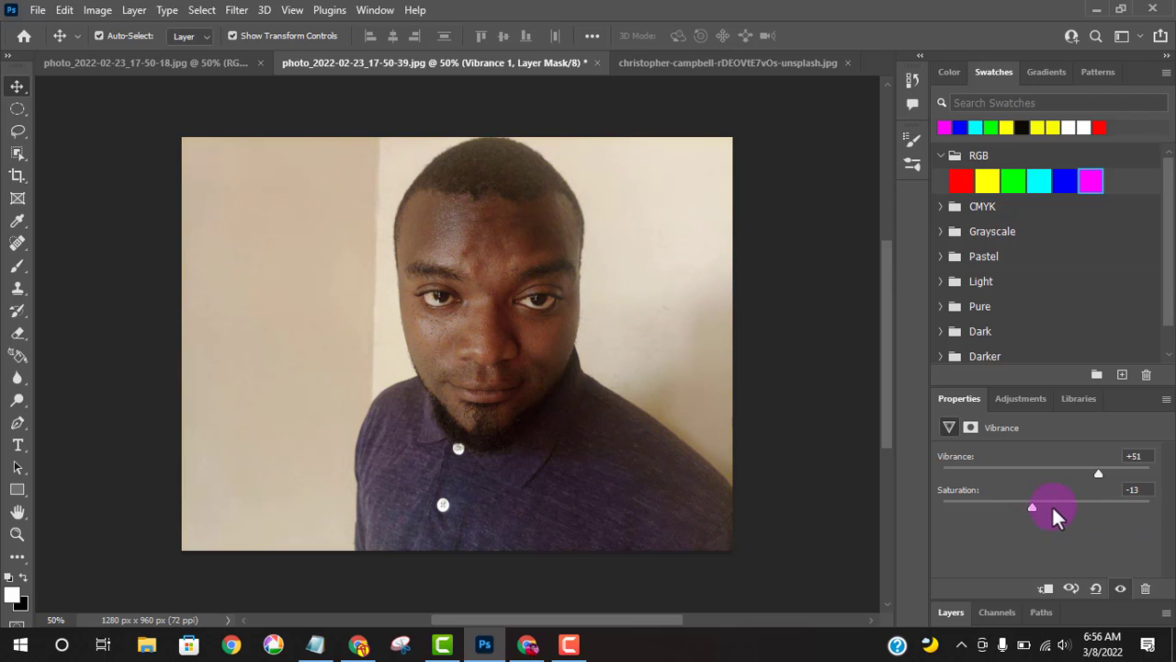
Step: Remove the Vibrance 1 layer mask and open the adjustment layer list
left_click(954, 613)
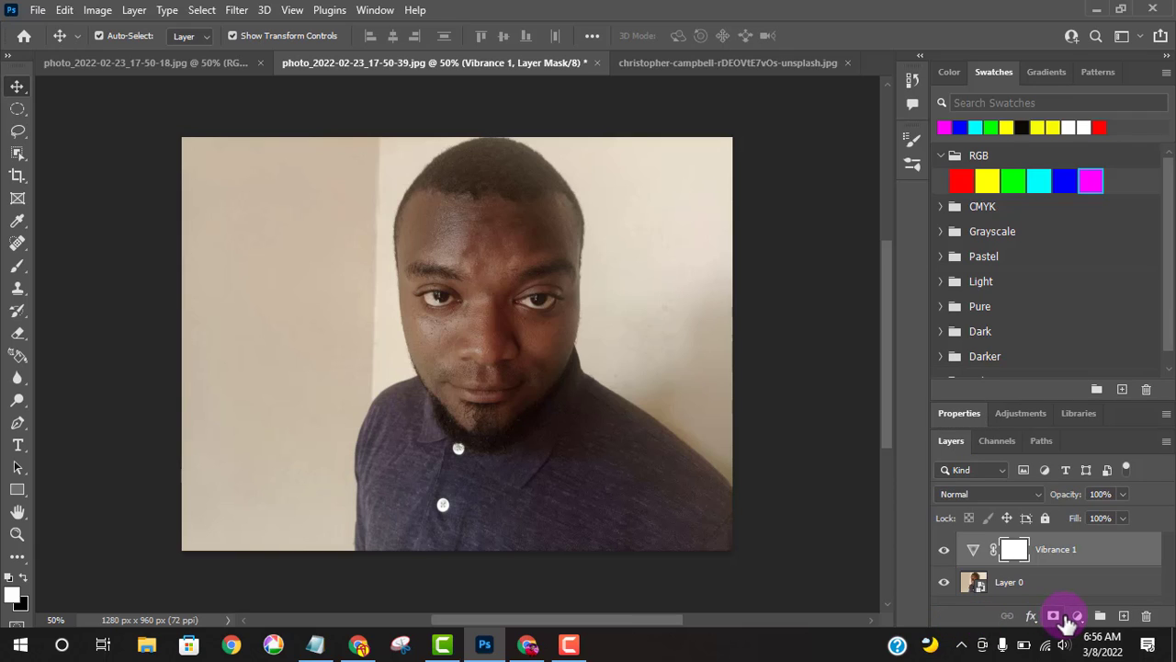
left_click(1145, 616)
left_click(518, 252)
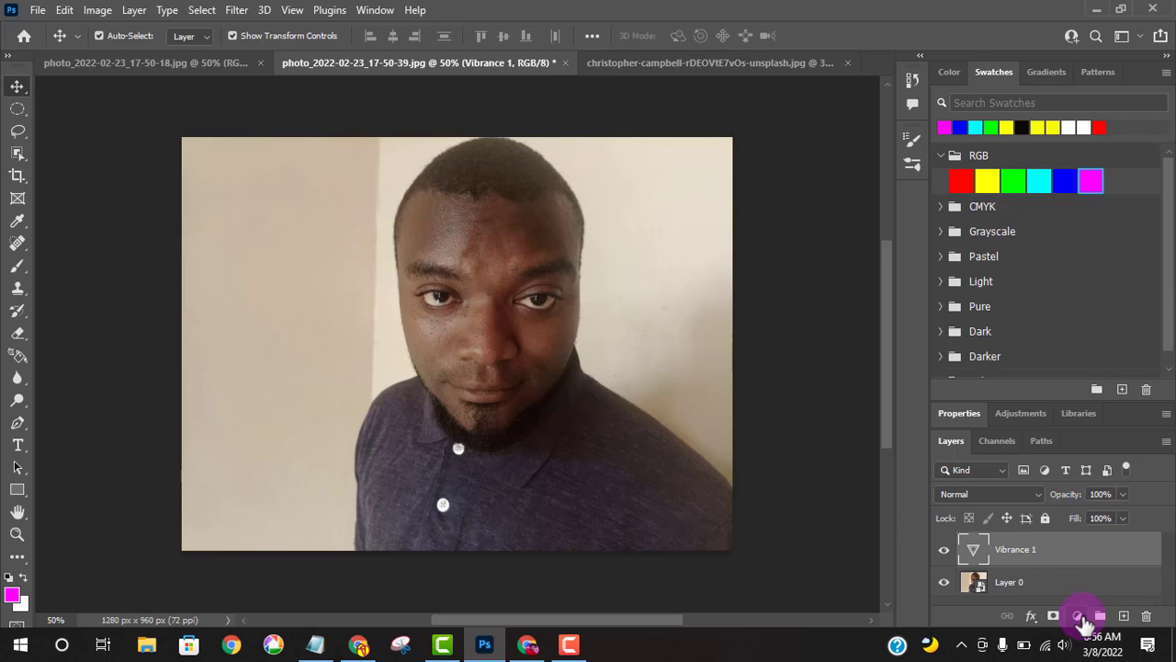
left_click(1078, 616)
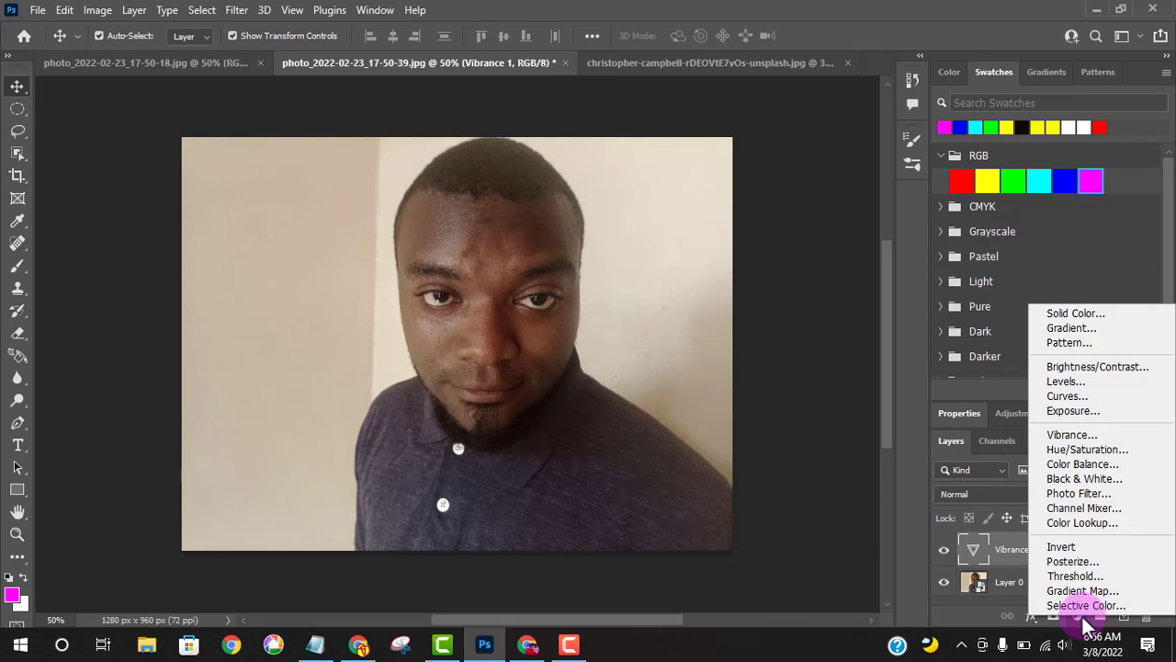
Step: Add a Hue/Saturation adjustment layer, sweeping Hue through tints and setting Lightness to +4
left_click(1082, 449)
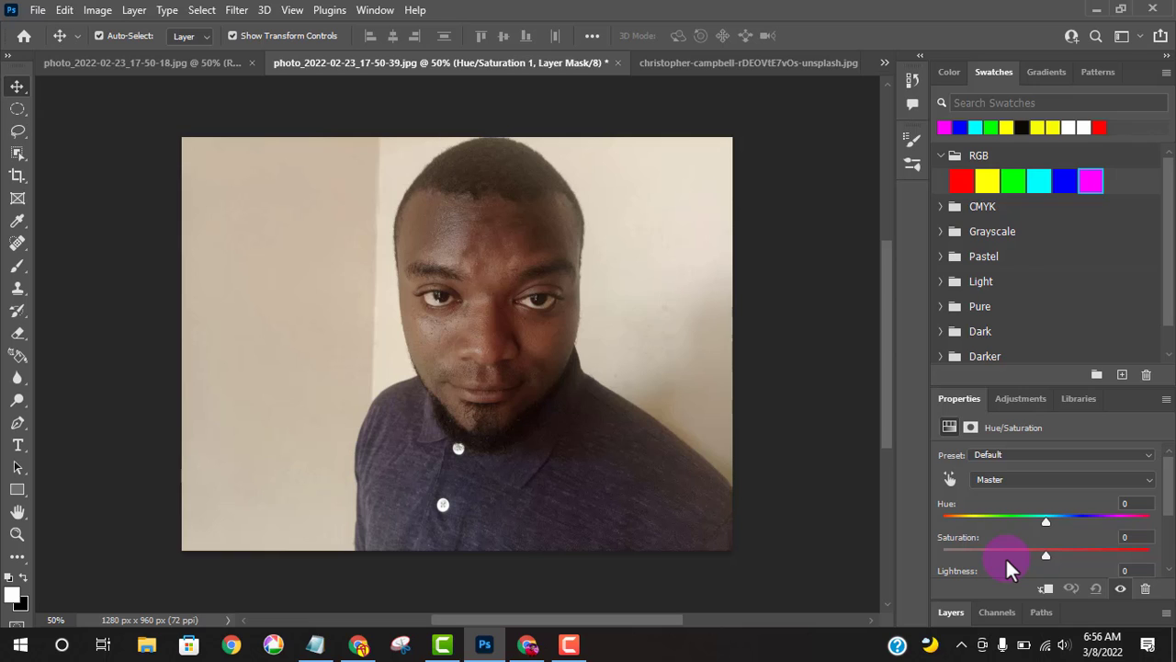
left_click_drag(1049, 517, 1119, 535)
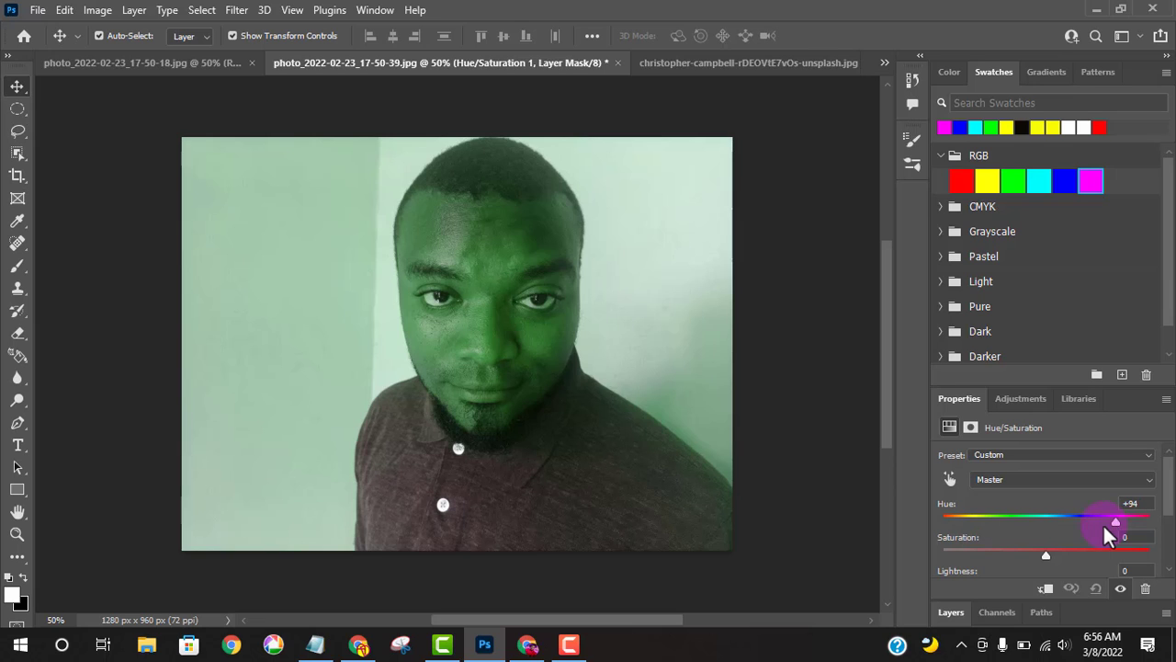
left_click_drag(1103, 523, 1048, 536)
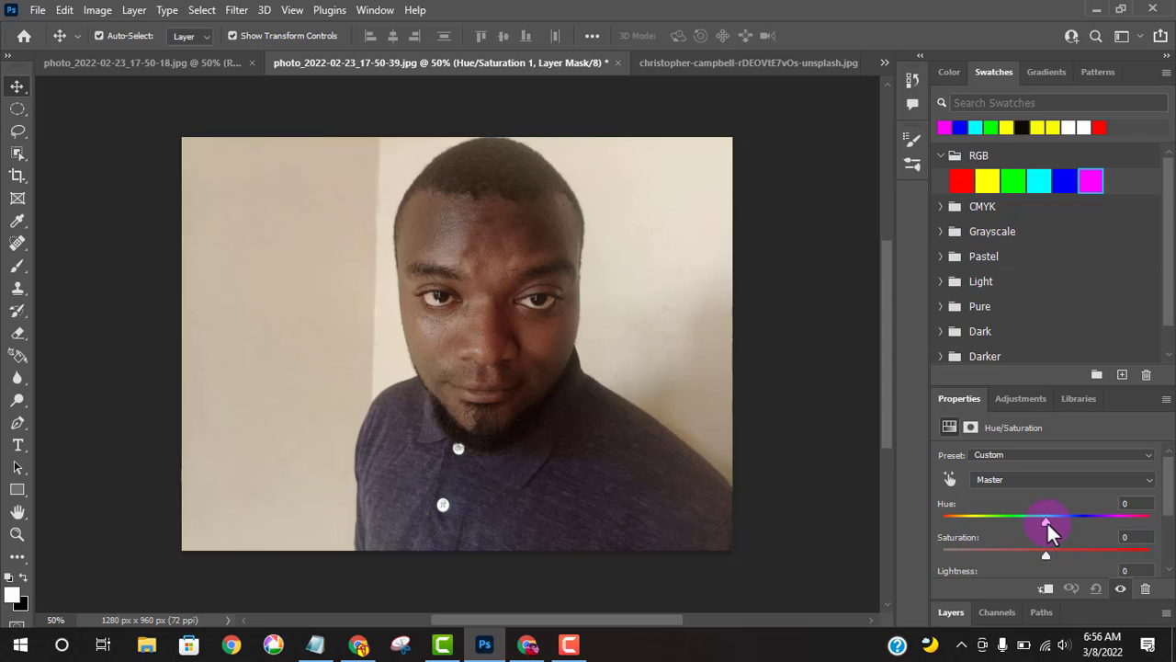
left_click_drag(1048, 524, 1140, 579)
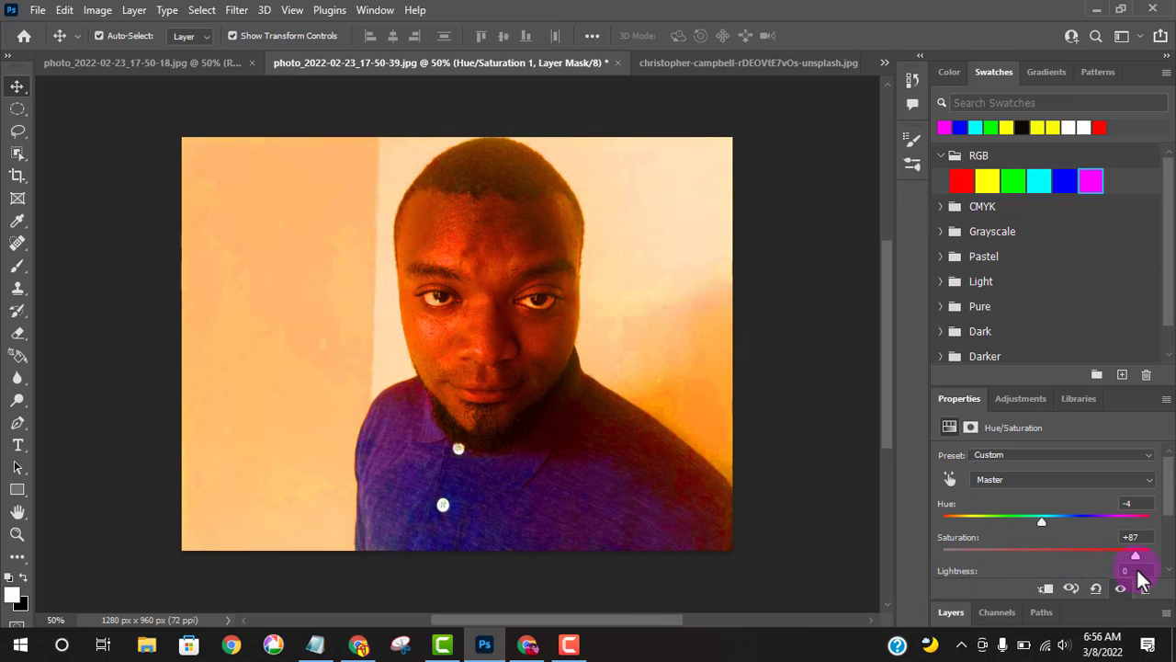
scroll(1142, 579, "down", 2)
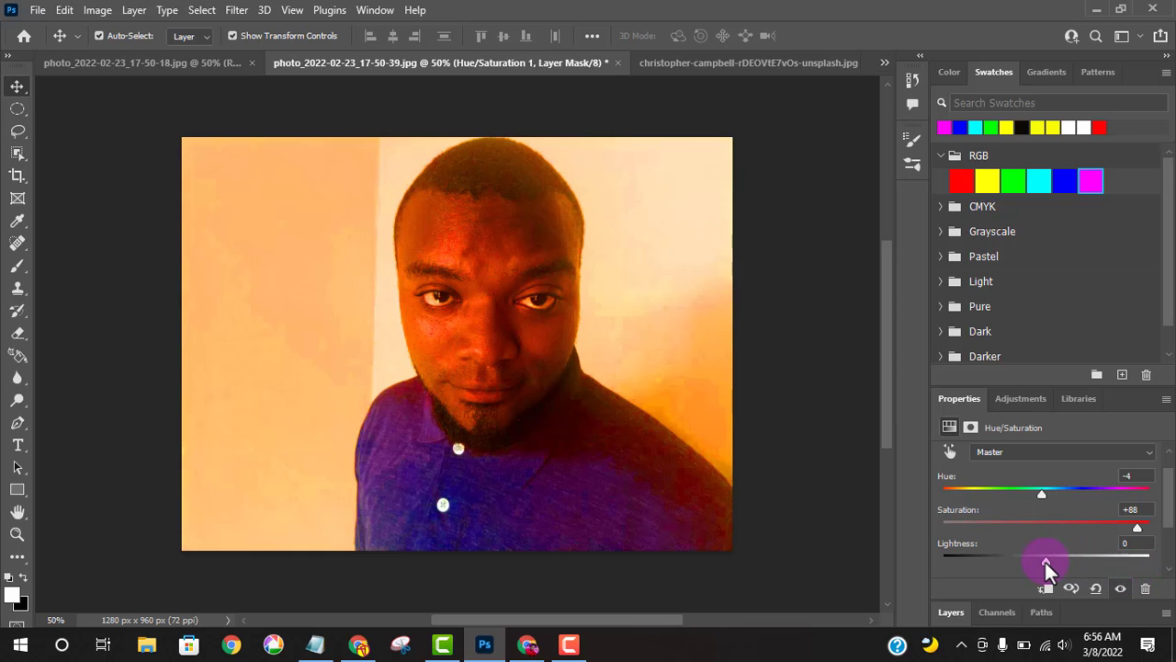
mouse_move(1045, 562)
left_mouse_down()
mouse_move(969, 562)
mouse_move(1133, 563)
mouse_move(1053, 555)
left_mouse_up()
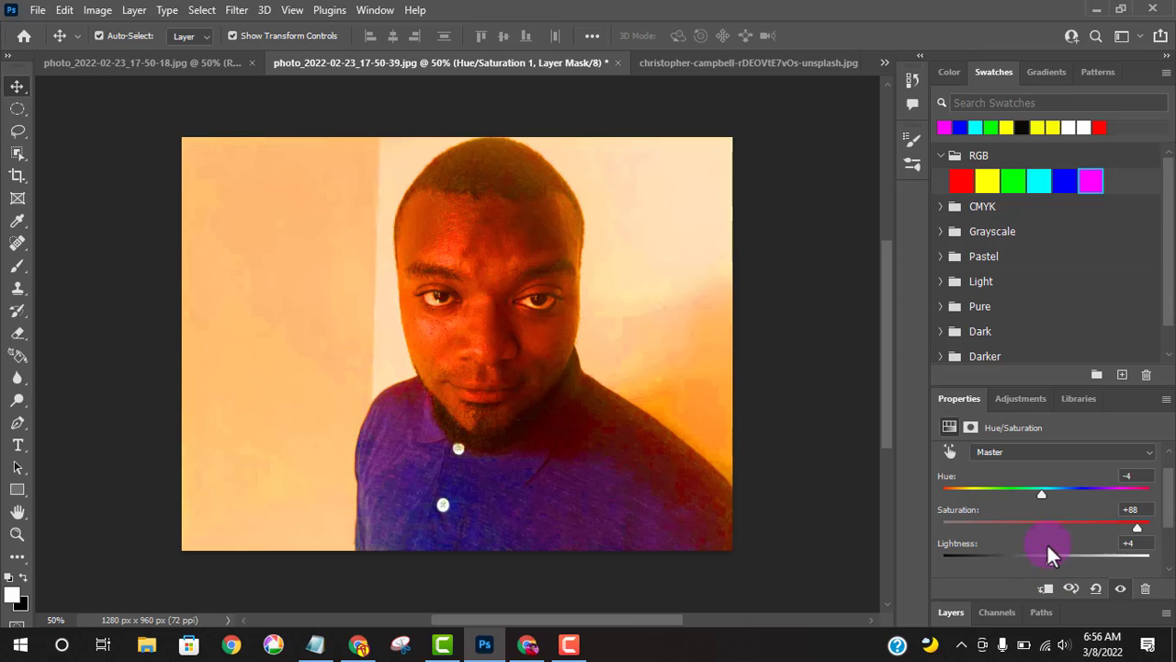
left_click_drag(1041, 493, 988, 496)
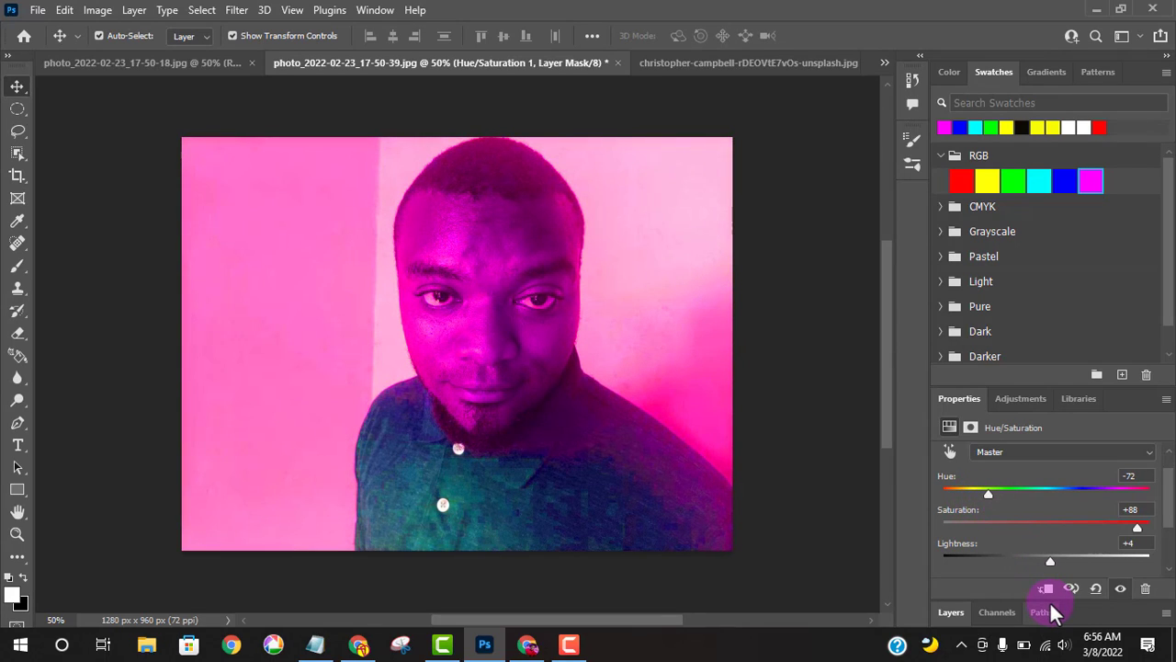
left_click(950, 615)
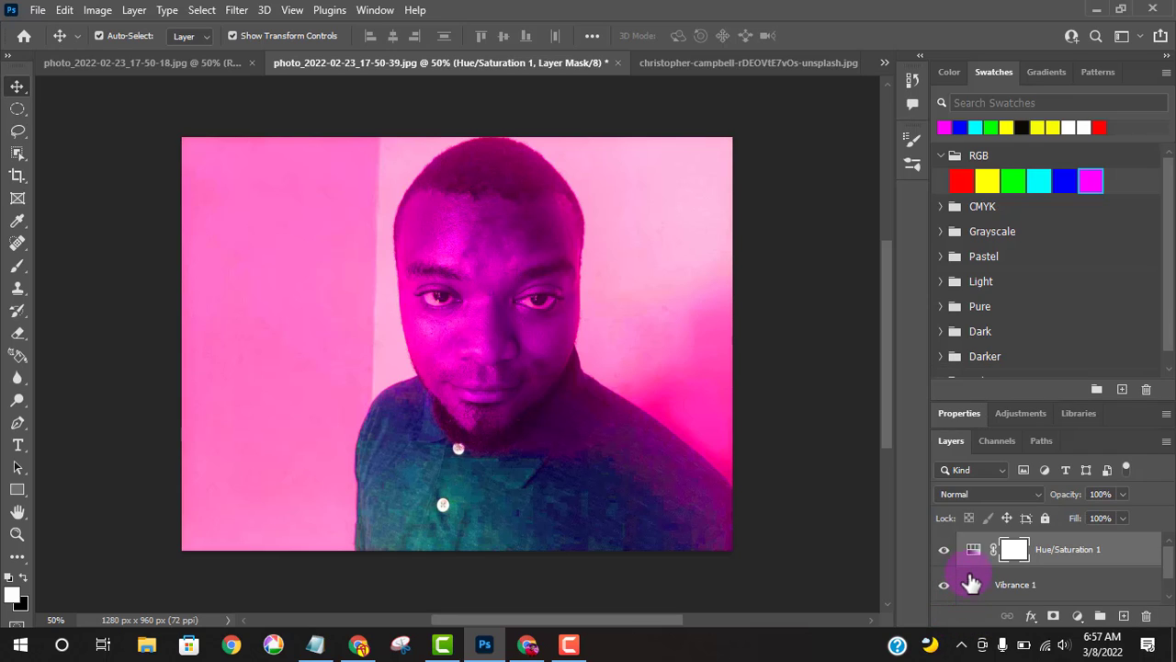
Step: Reopen Hue/Saturation 1 and set Hue to -33 for a red tint
double_click(973, 552)
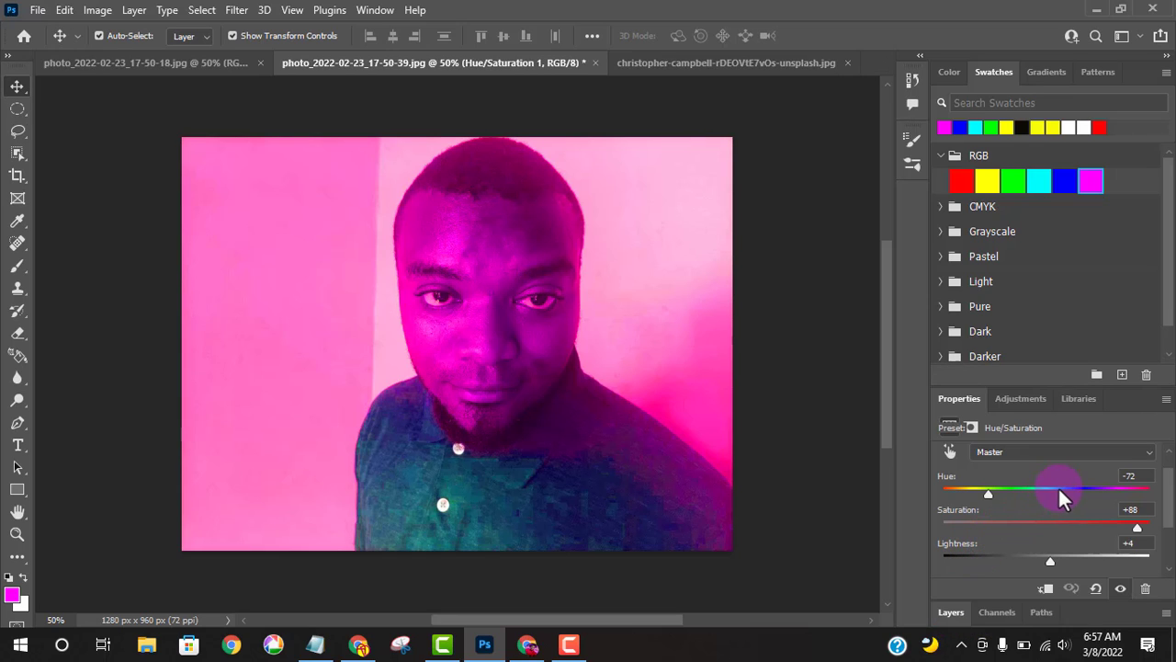
left_click_drag(1058, 486, 1102, 494)
left_click(1023, 491)
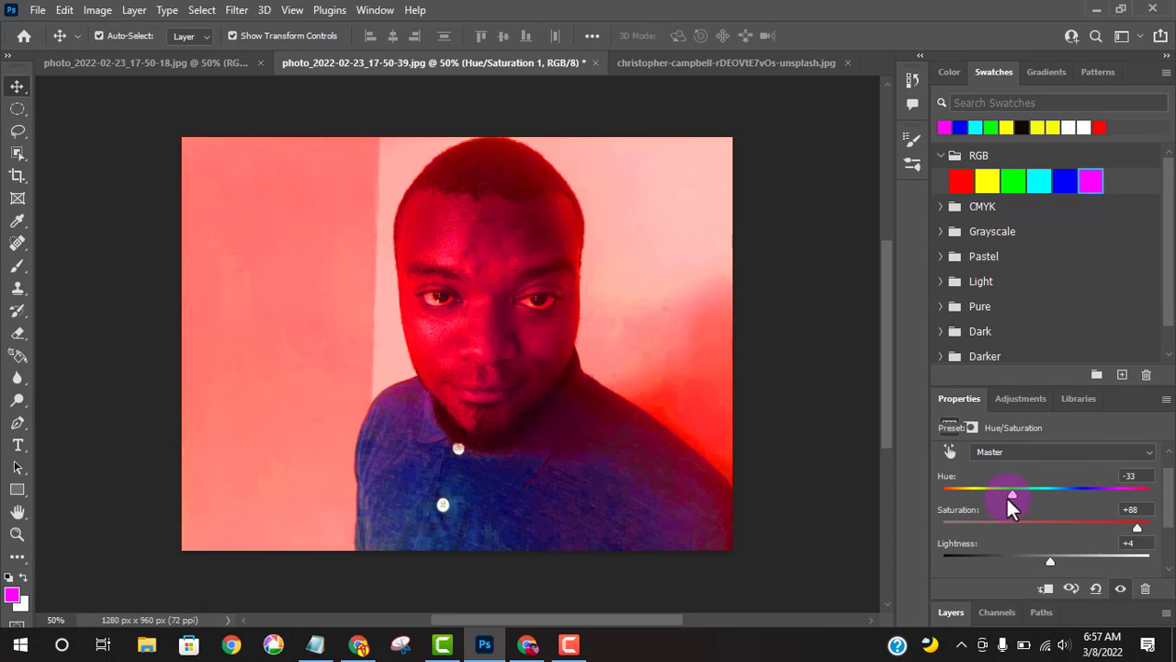
left_click(950, 612)
Step: Delete the Hue/Saturation 1 and Vibrance 1 layers and add a Color Balance adjustment layer
left_click(1146, 617)
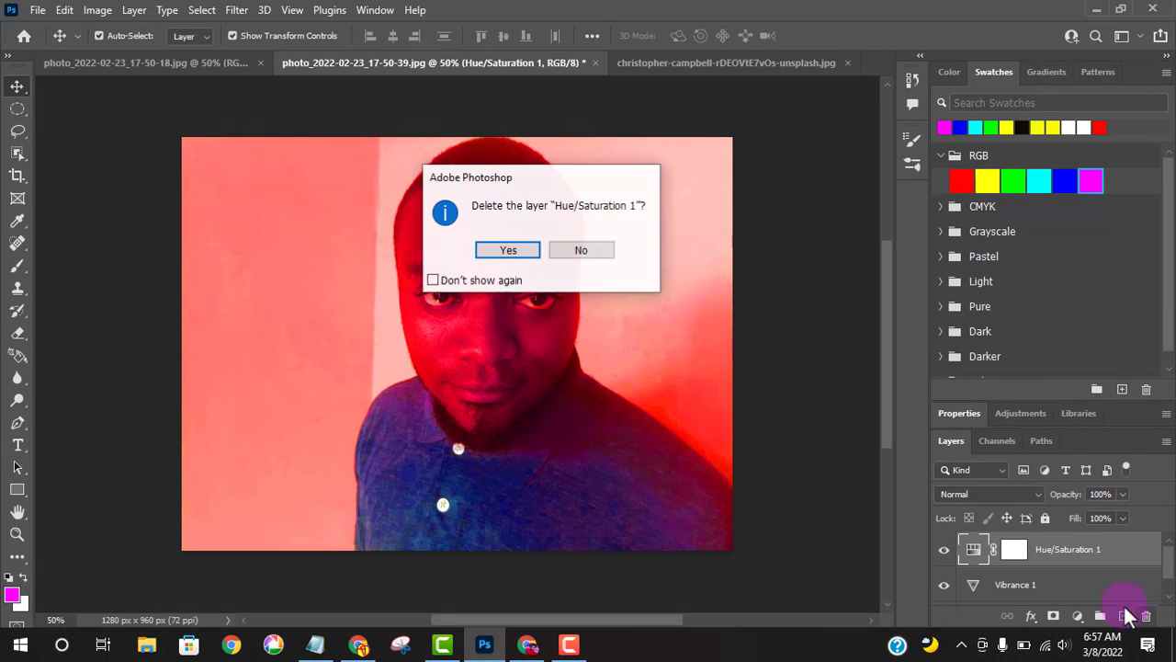
left_click(513, 250)
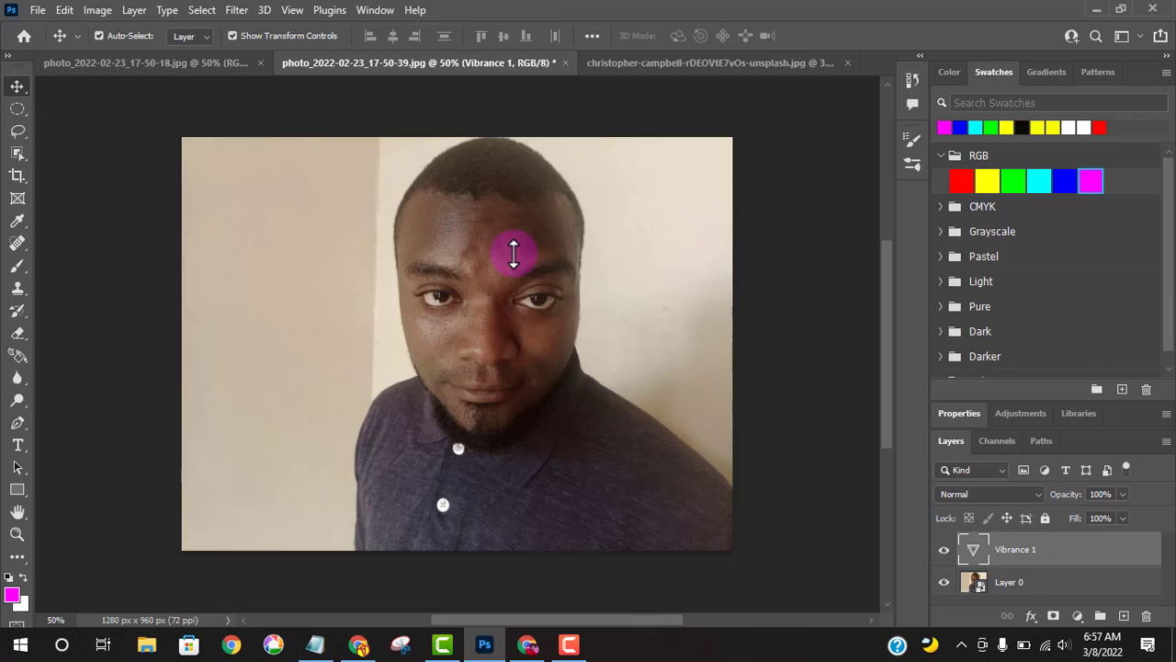
left_click(1146, 618)
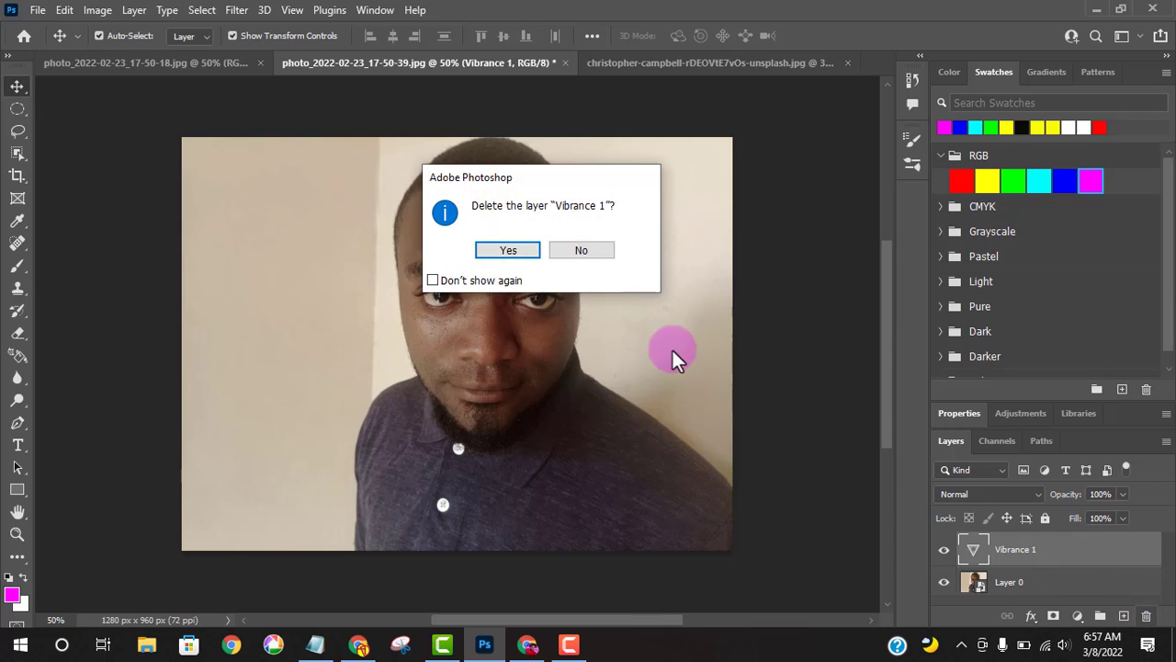
left_click(513, 251)
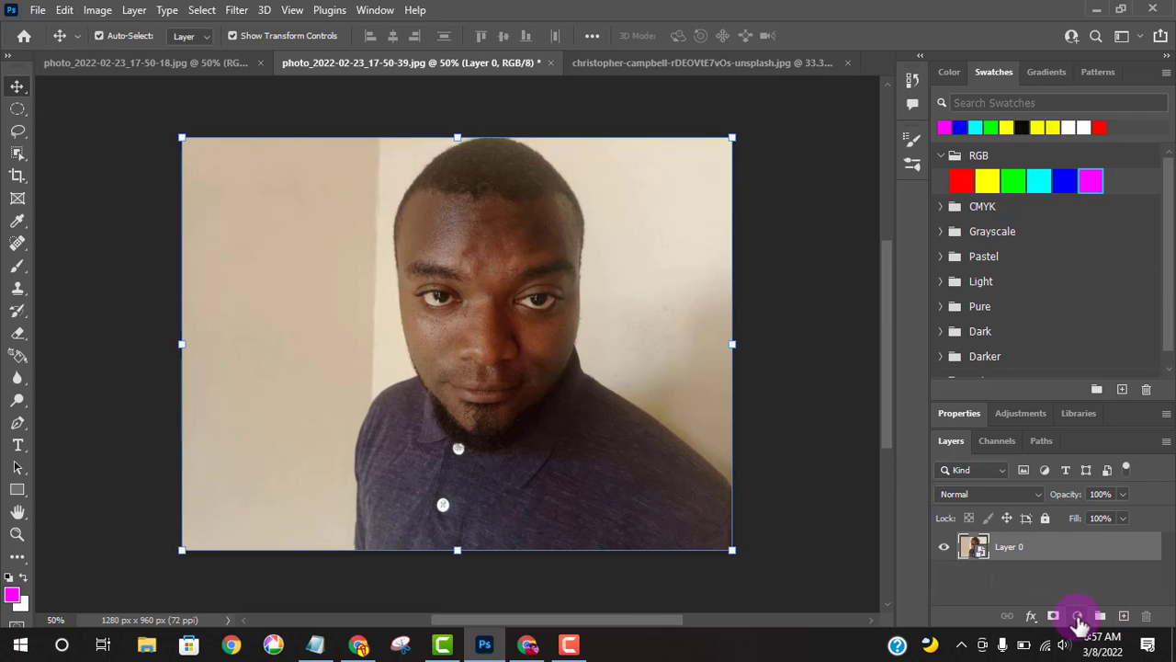
left_click(1078, 617)
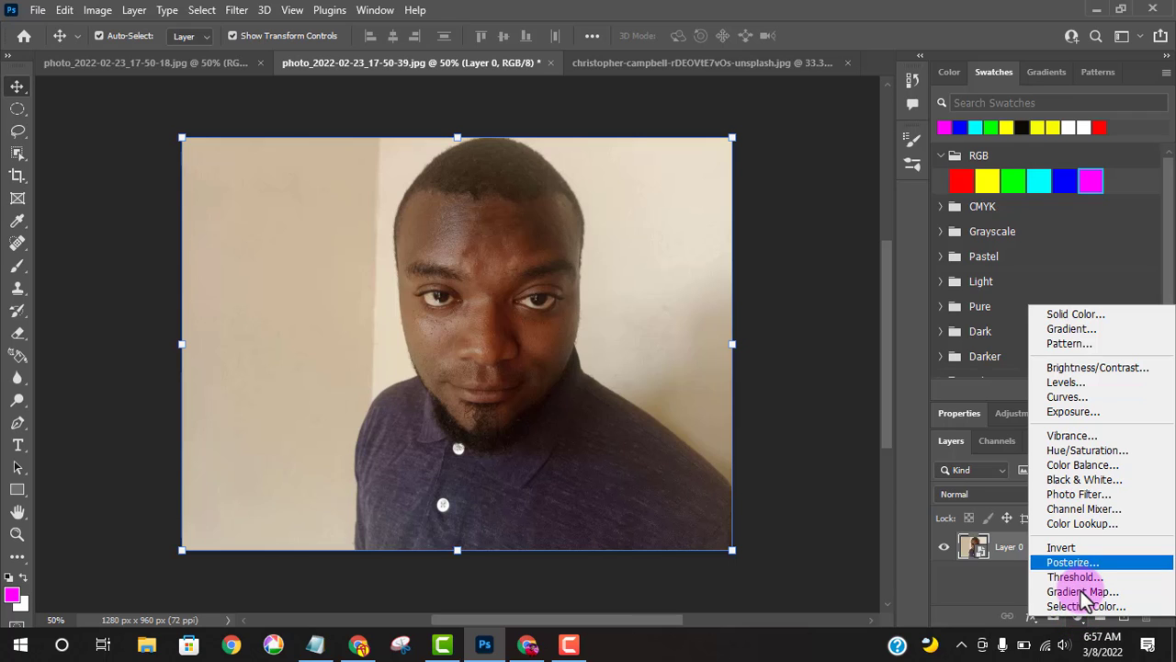
left_click(1080, 466)
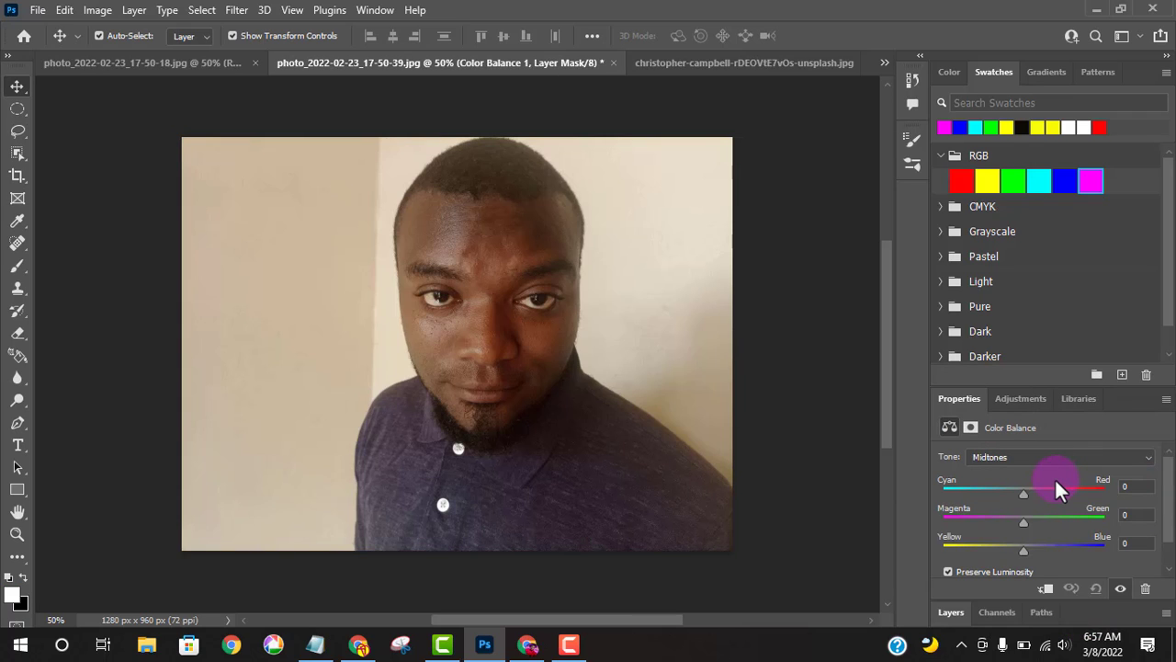
Step: Set the Color Balance midtones to Cyan–Red -59, Magenta–Green +71, Yellow–Blue +75
left_click_drag(1045, 492, 1085, 495)
left_click_drag(1031, 521, 965, 523)
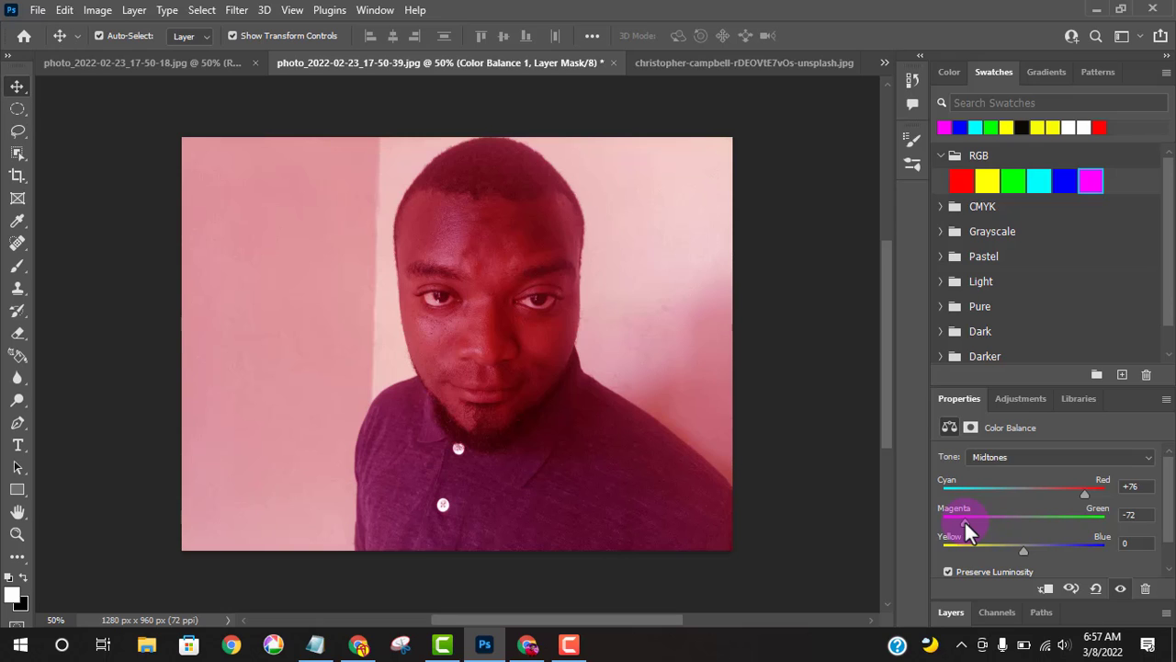
mouse_move(998, 492)
left_mouse_down()
mouse_move(1066, 496)
mouse_move(976, 492)
left_mouse_up()
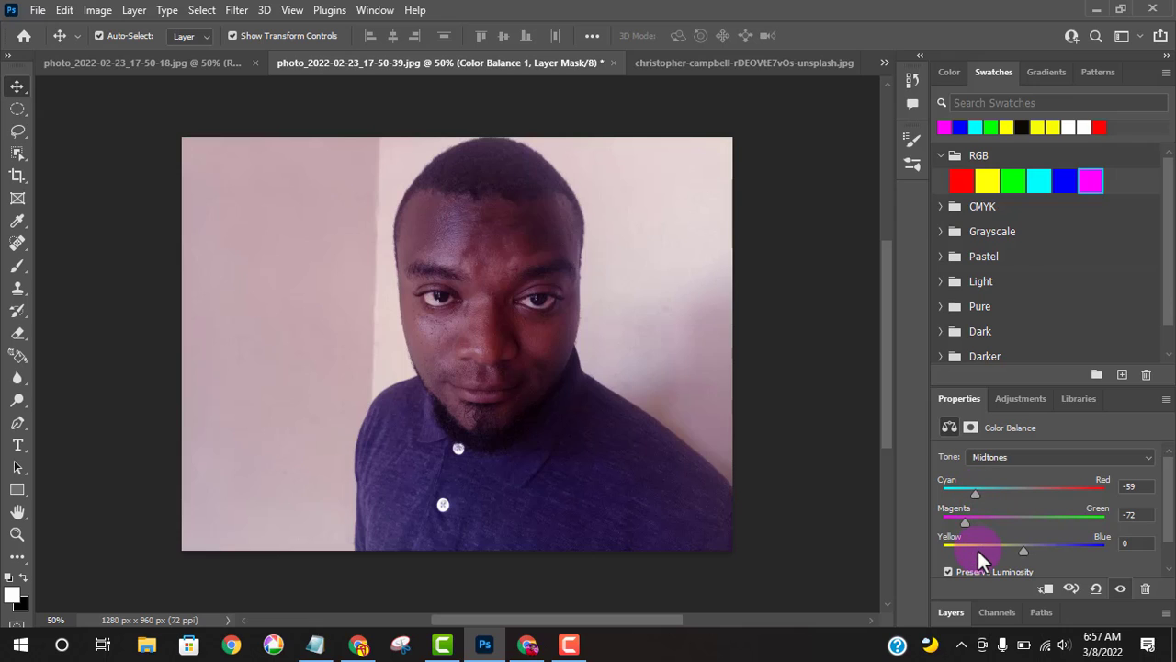
left_click(977, 548)
left_click_drag(1051, 547, 1085, 544)
left_click(1001, 517)
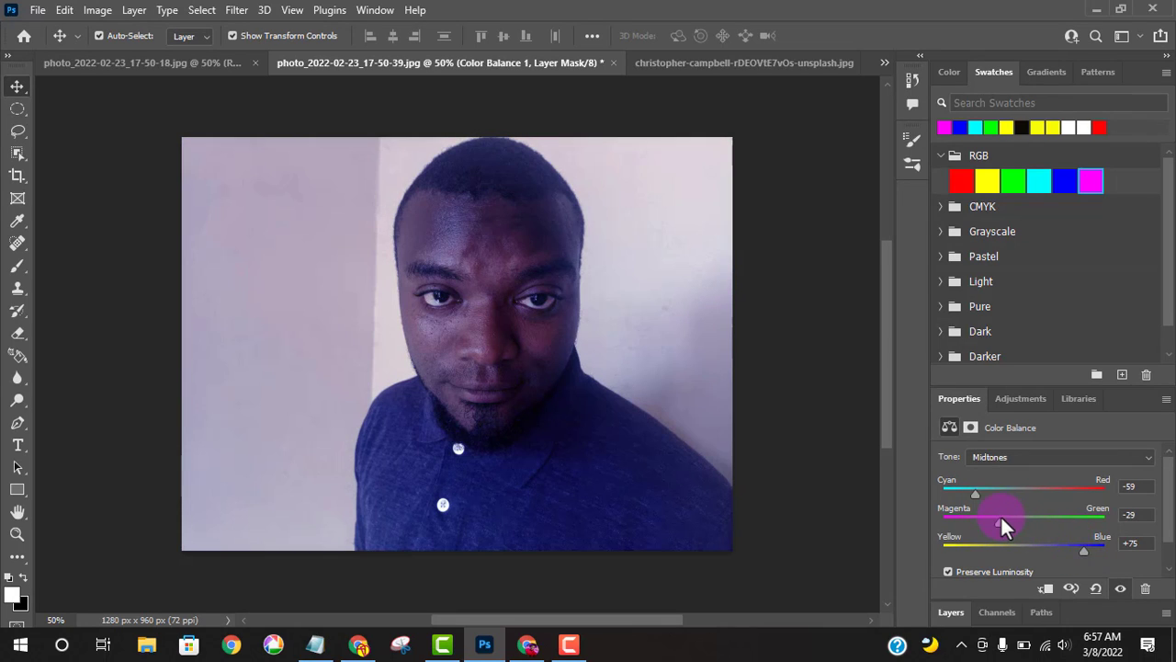
left_click(959, 621)
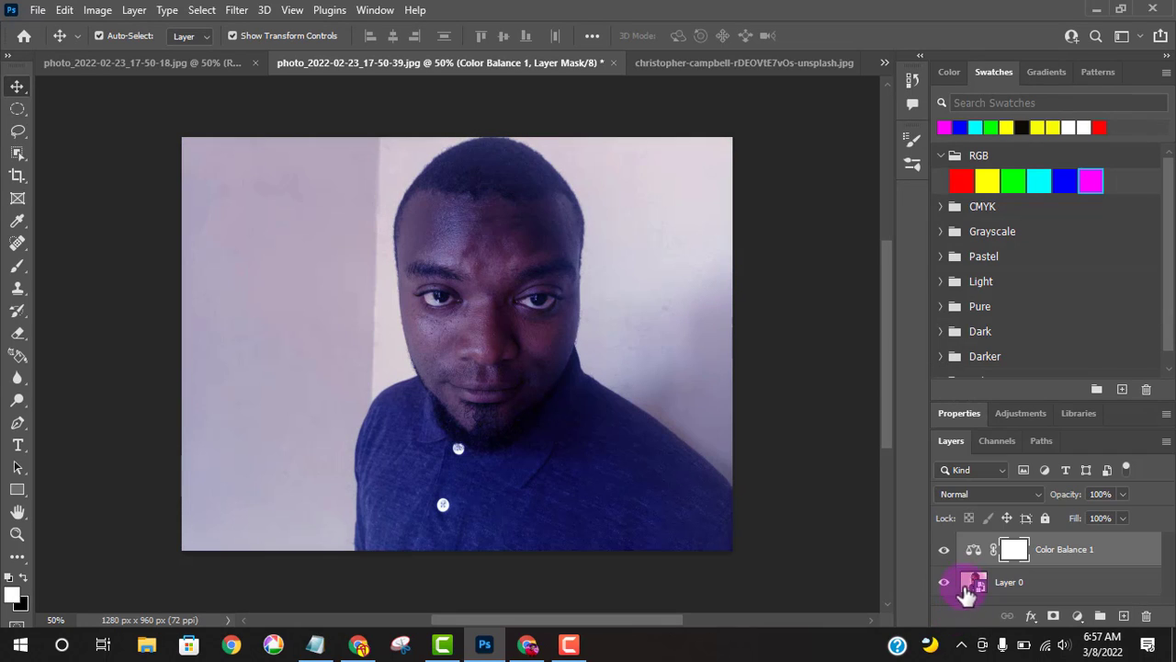
double_click(974, 550)
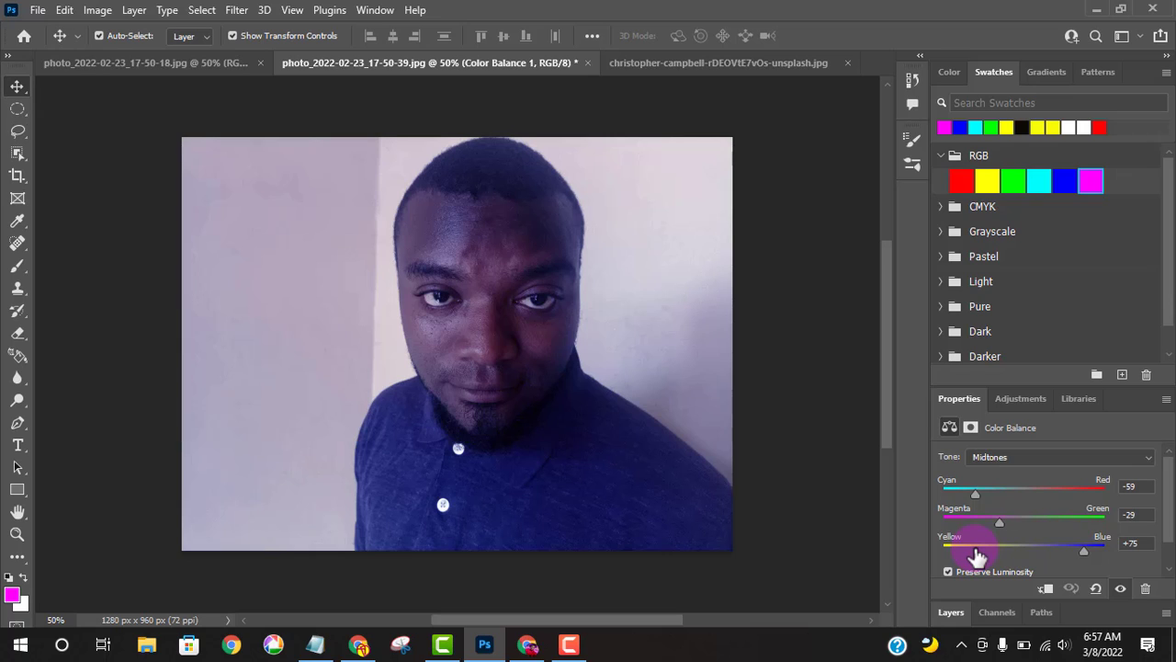
left_click(1081, 520)
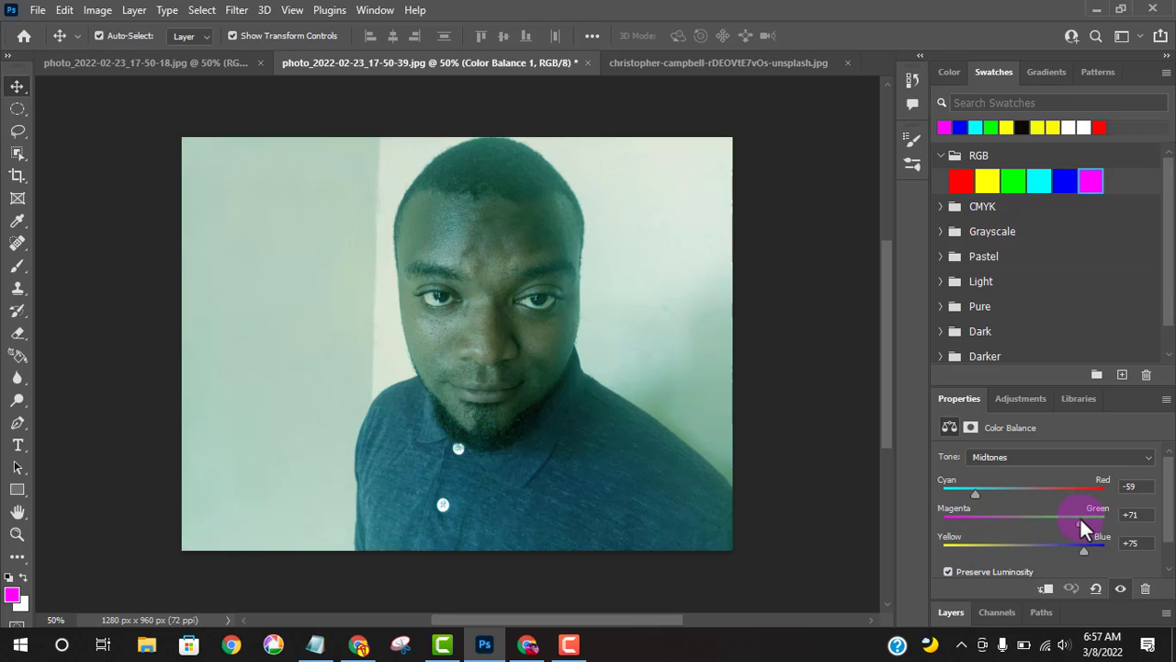
Step: Delete the Color Balance 1 layer and add a Black & White adjustment layer
left_click(1145, 593)
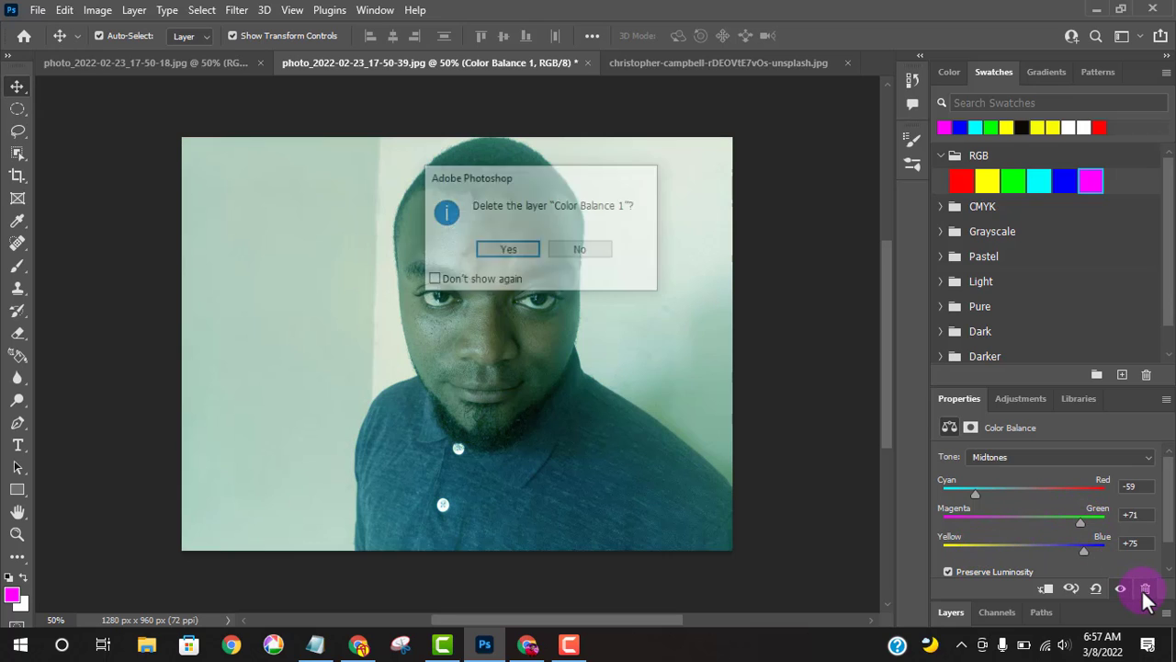
left_click(524, 254)
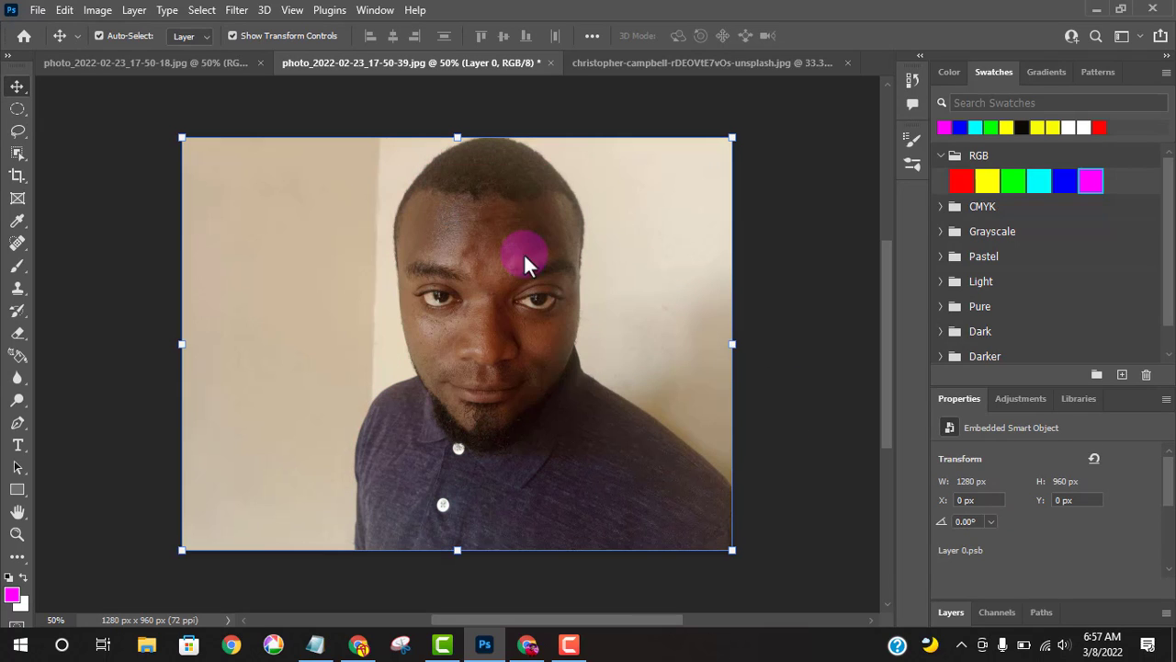
left_click(965, 614)
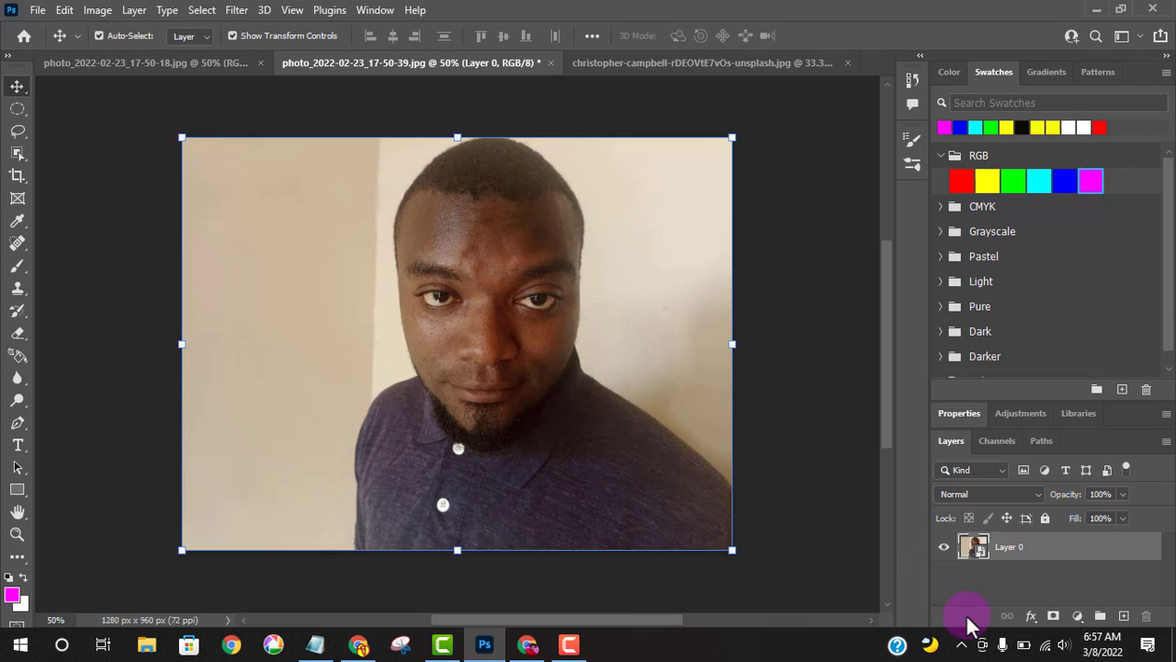
left_click(1077, 615)
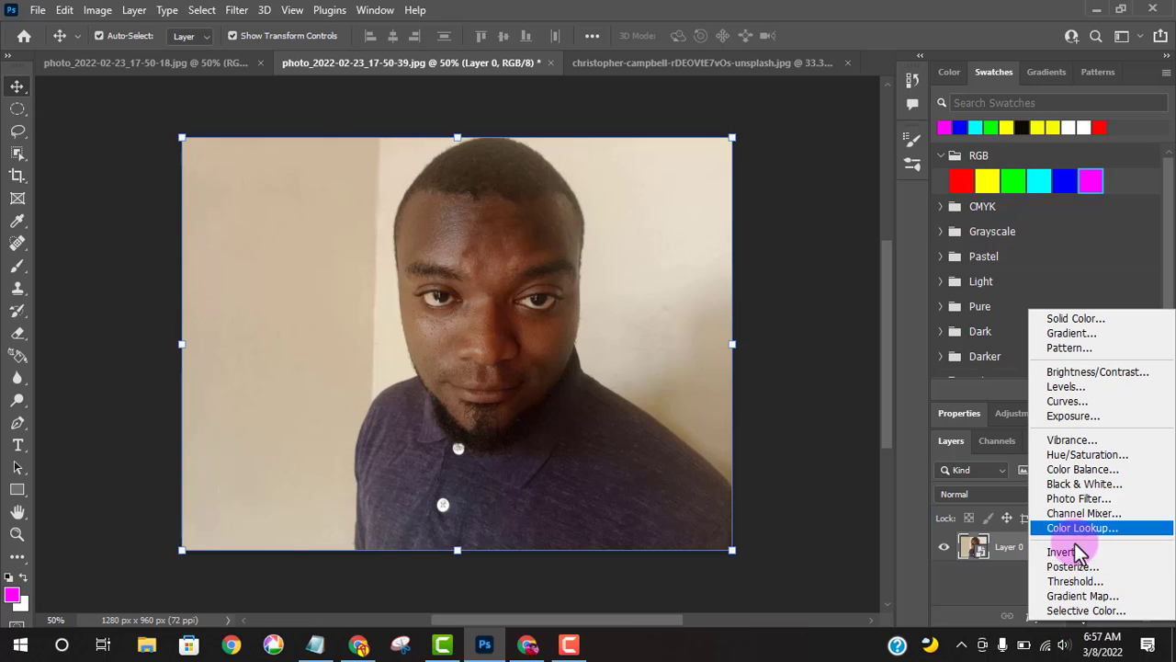
left_click(1081, 484)
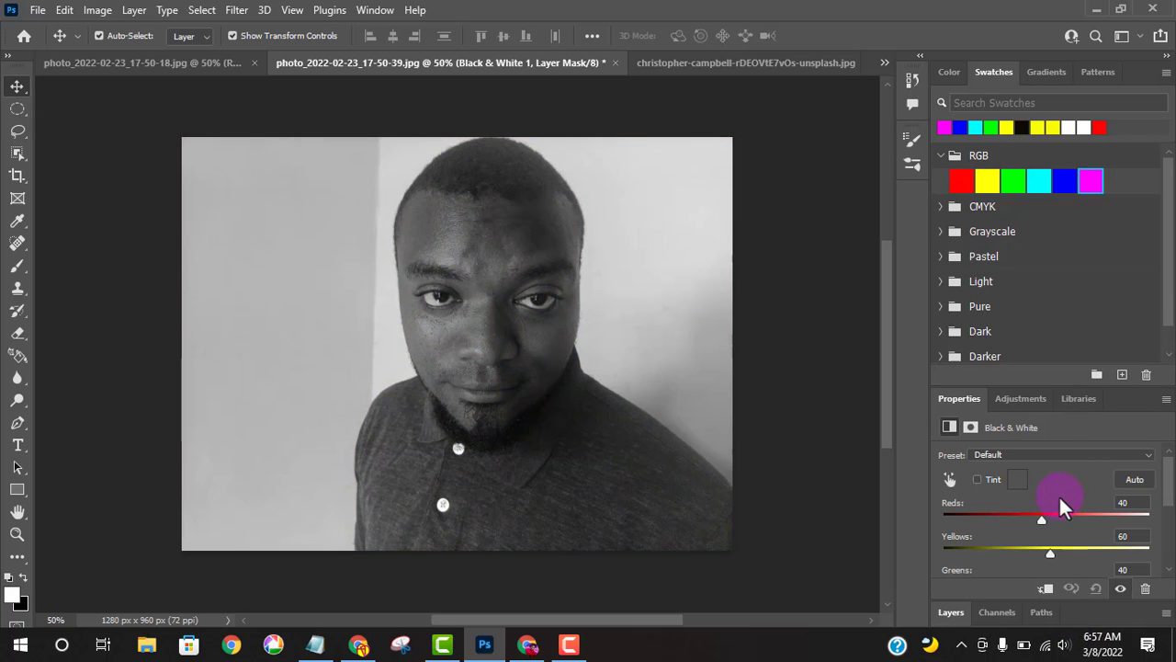
Step: Set the Black & White conversion to Reds 58 and Yellows -44
mouse_move(1041, 514)
left_mouse_down()
mouse_move(973, 519)
mouse_move(1083, 524)
mouse_move(1050, 522)
left_mouse_up()
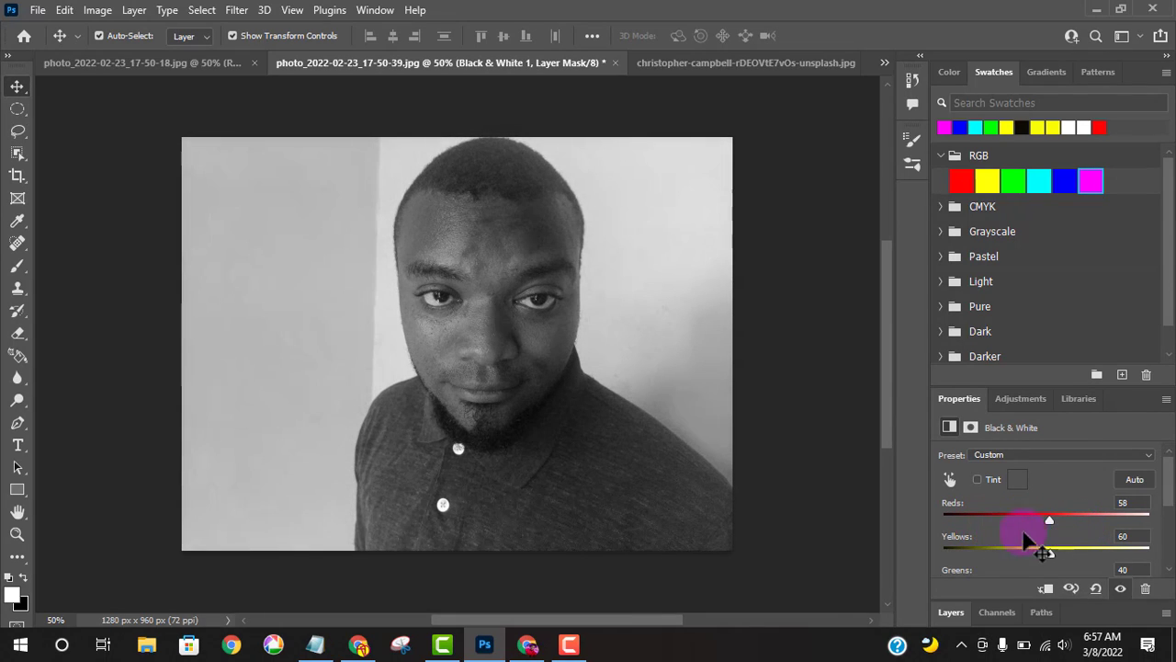
left_click(571, 646)
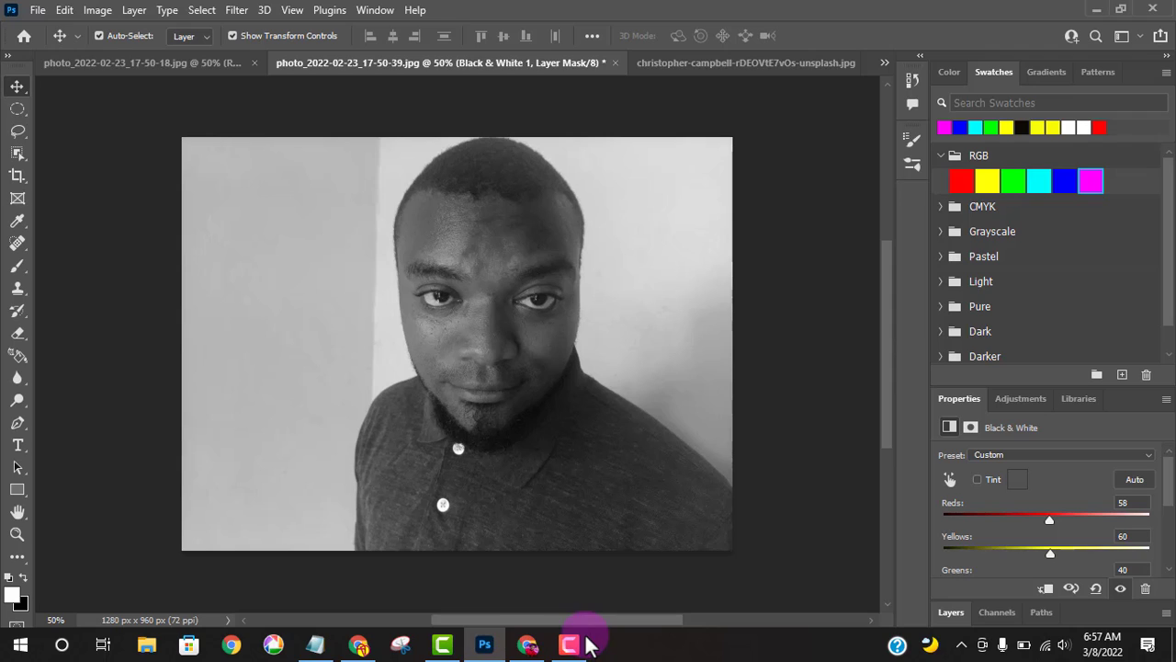
left_click(1082, 552)
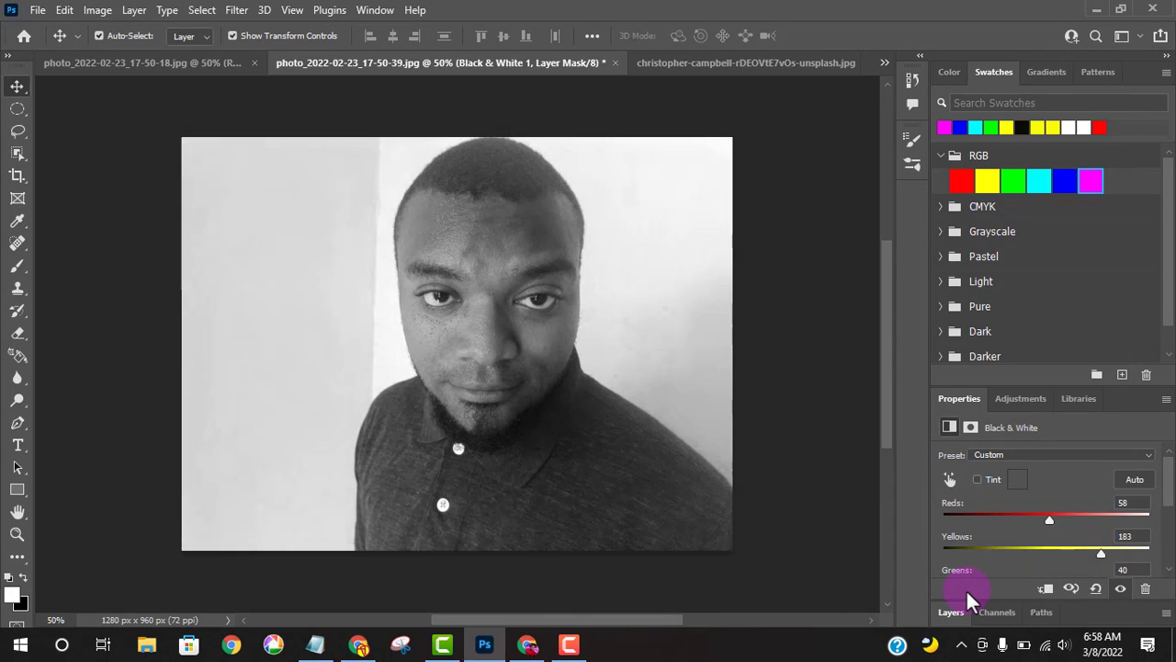
left_click_drag(1031, 543, 1006, 544)
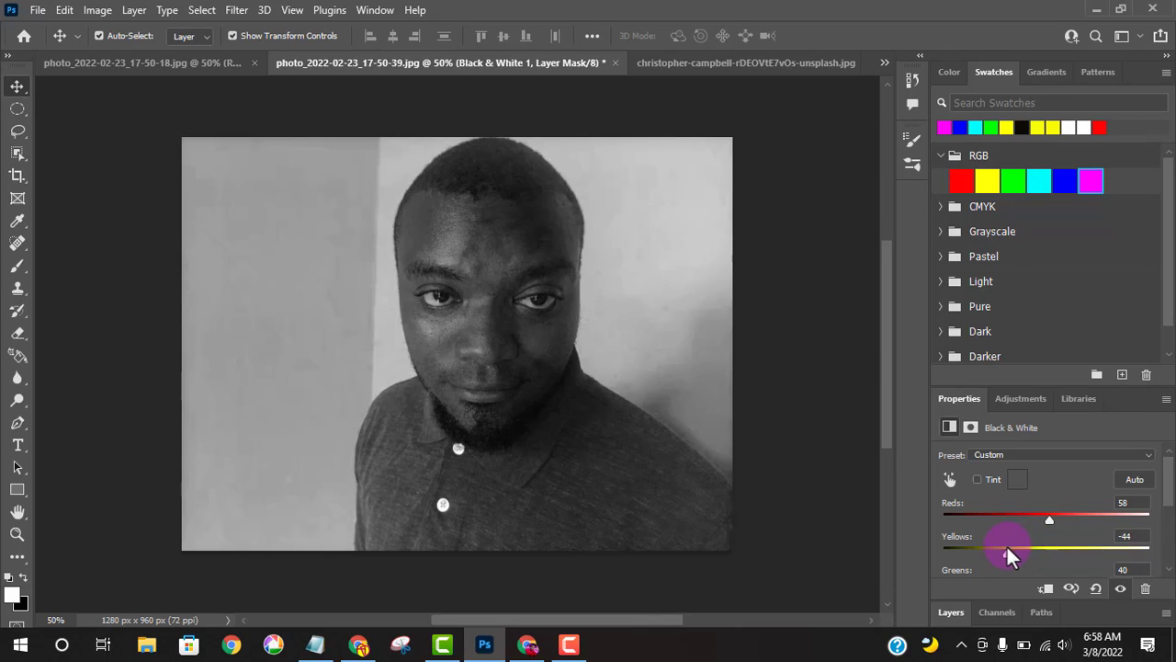
Step: Delete the Black & White 1 layer's mask, leaving it maskless above Layer 0
left_click(961, 612)
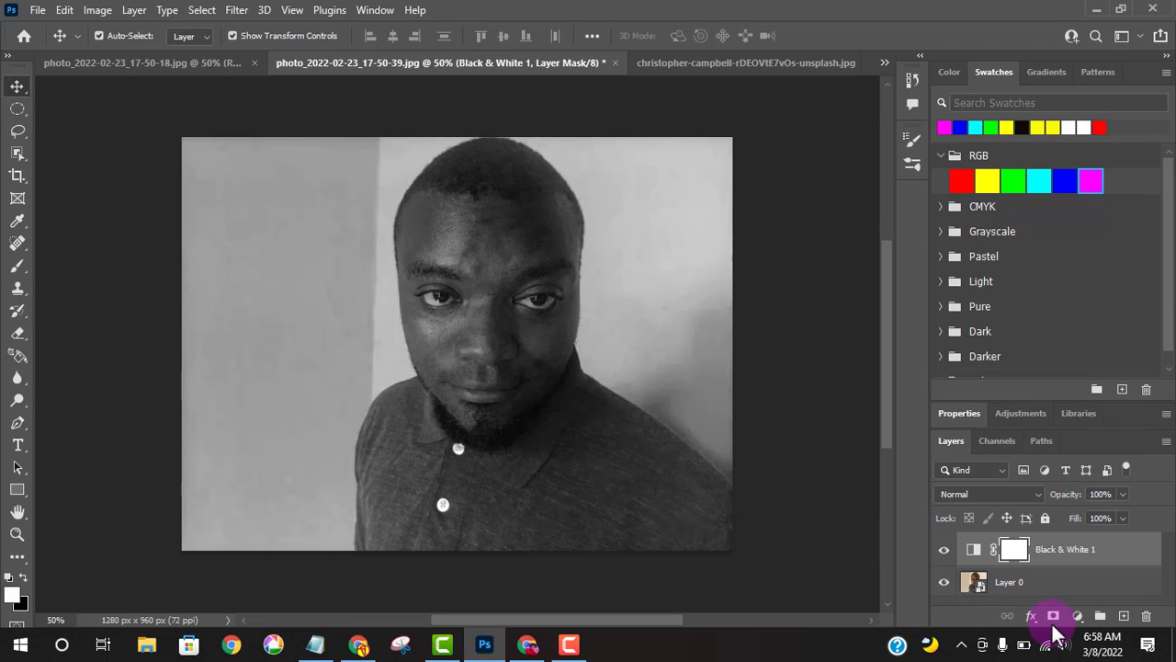
left_click(1146, 616)
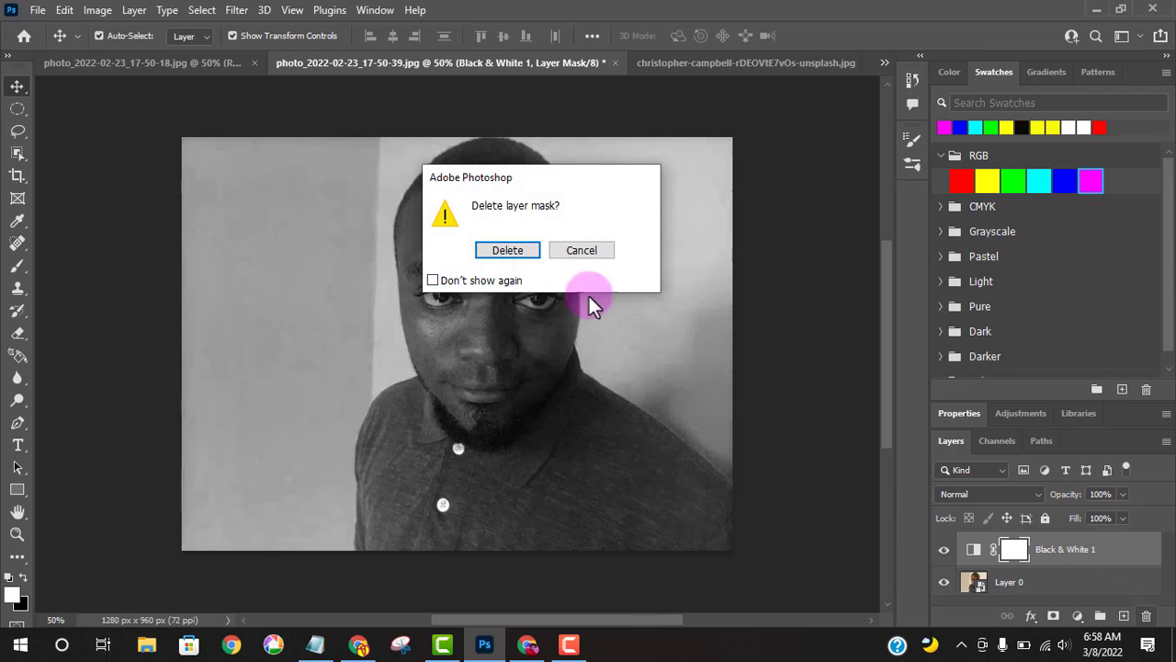
left_click(519, 252)
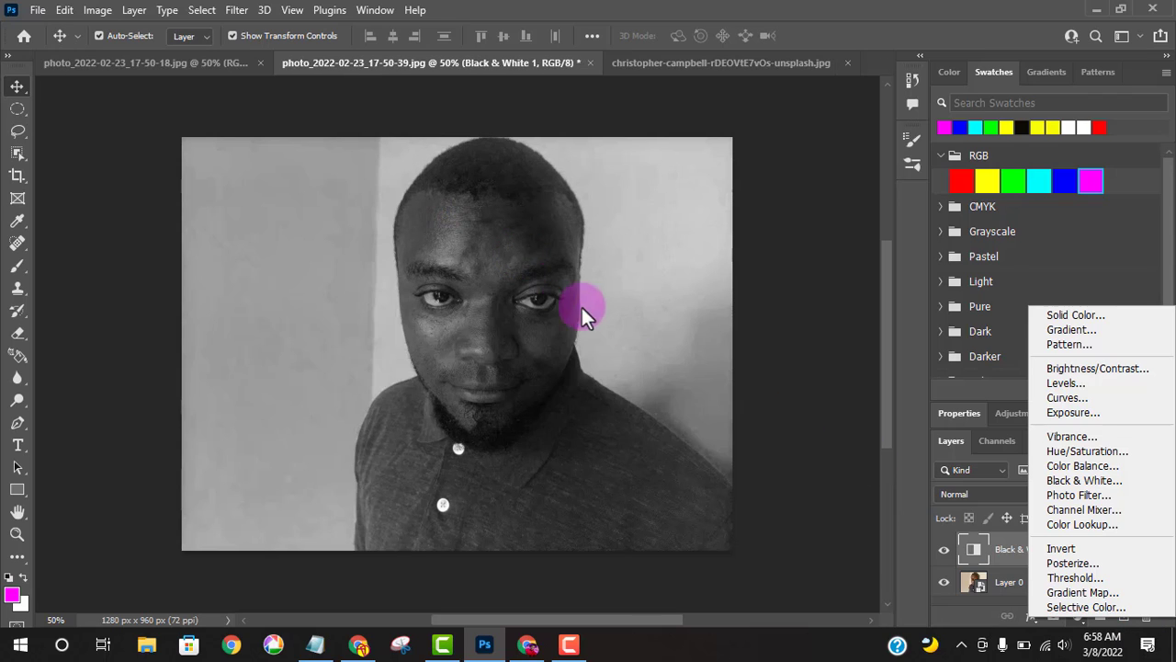
left_click(954, 618)
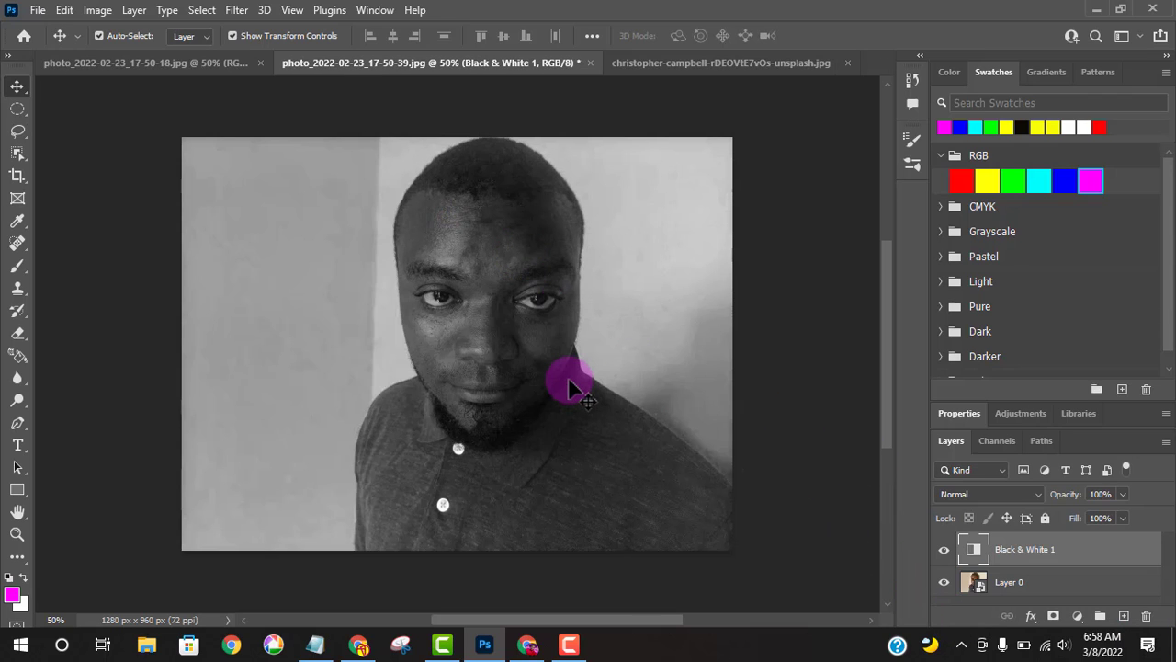